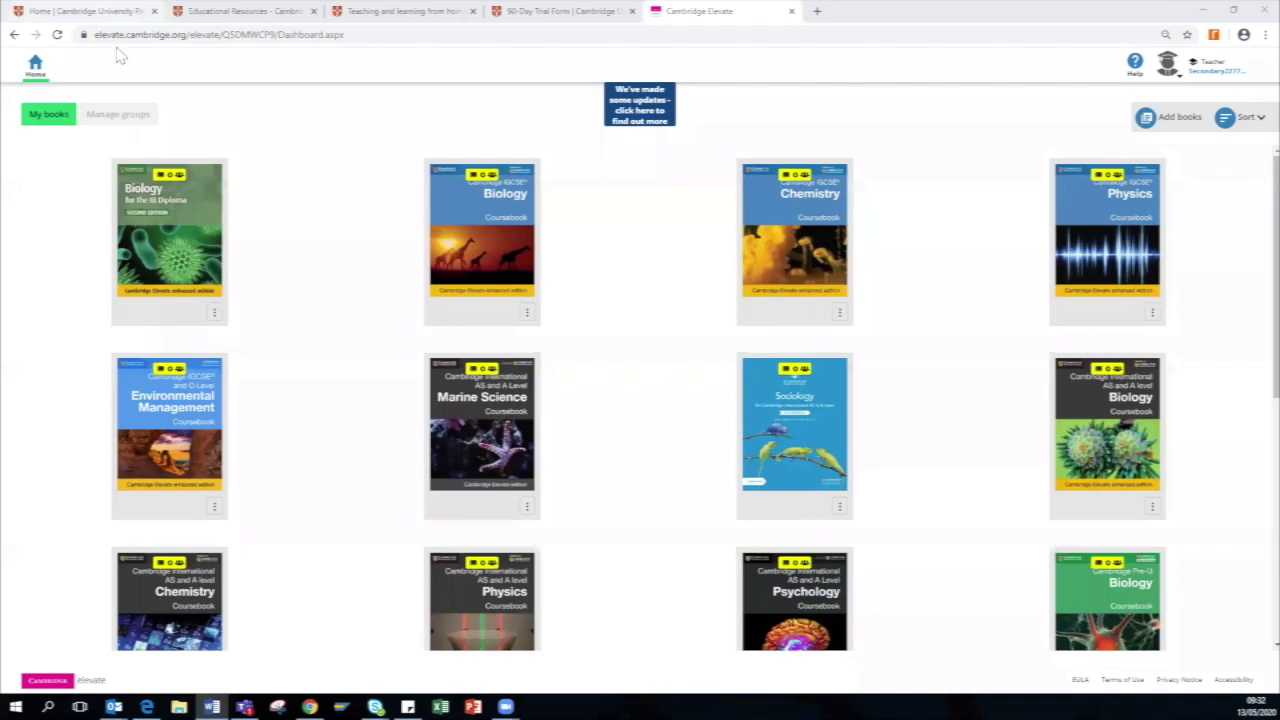
Switch to the browser tab with the Cambridge University Press home page
key("ctrl+Tab")
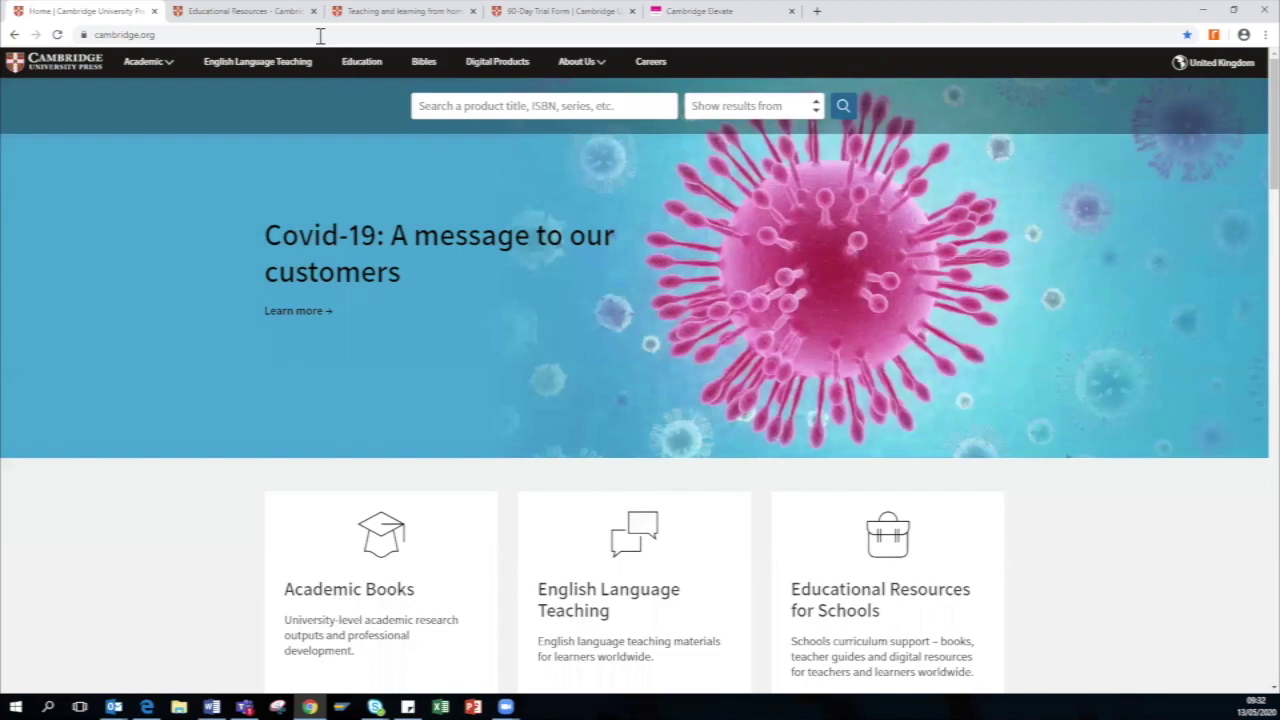
Go from Educational Resources for Schools to the teaching-from-home page, then to the 90-Day Trial Form tab
left_click(262, 12)
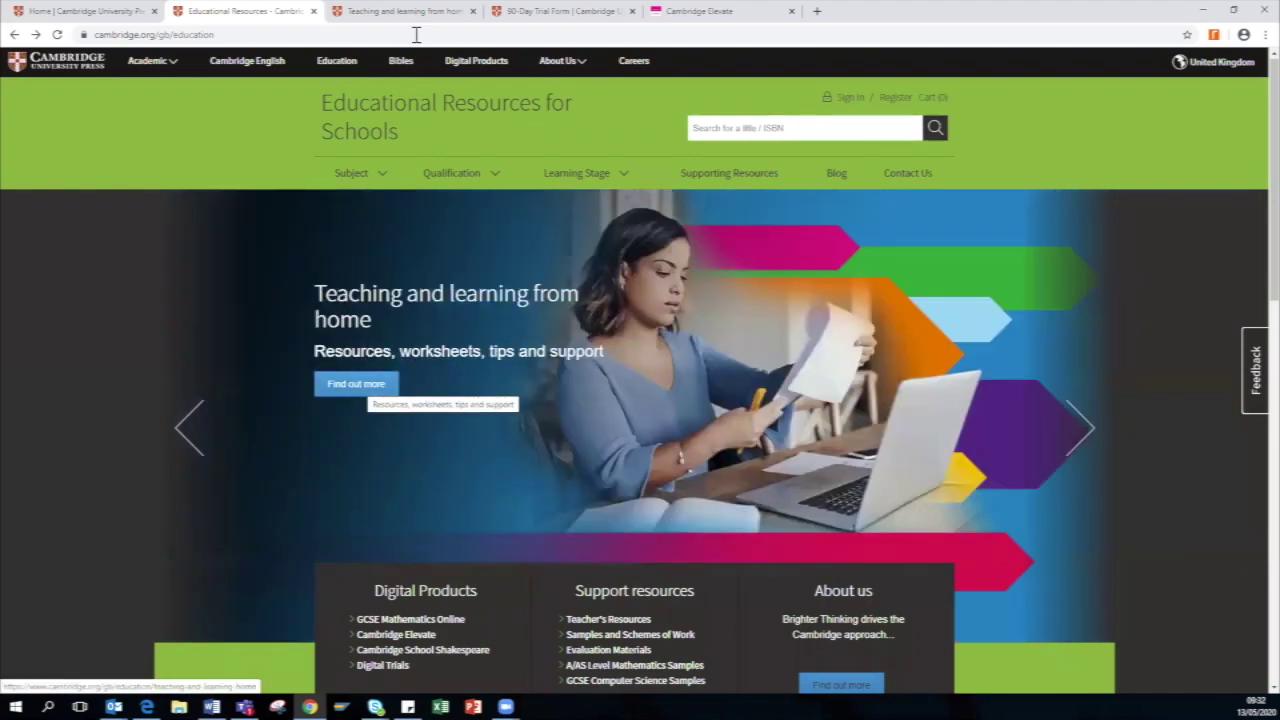
left_click(572, 232)
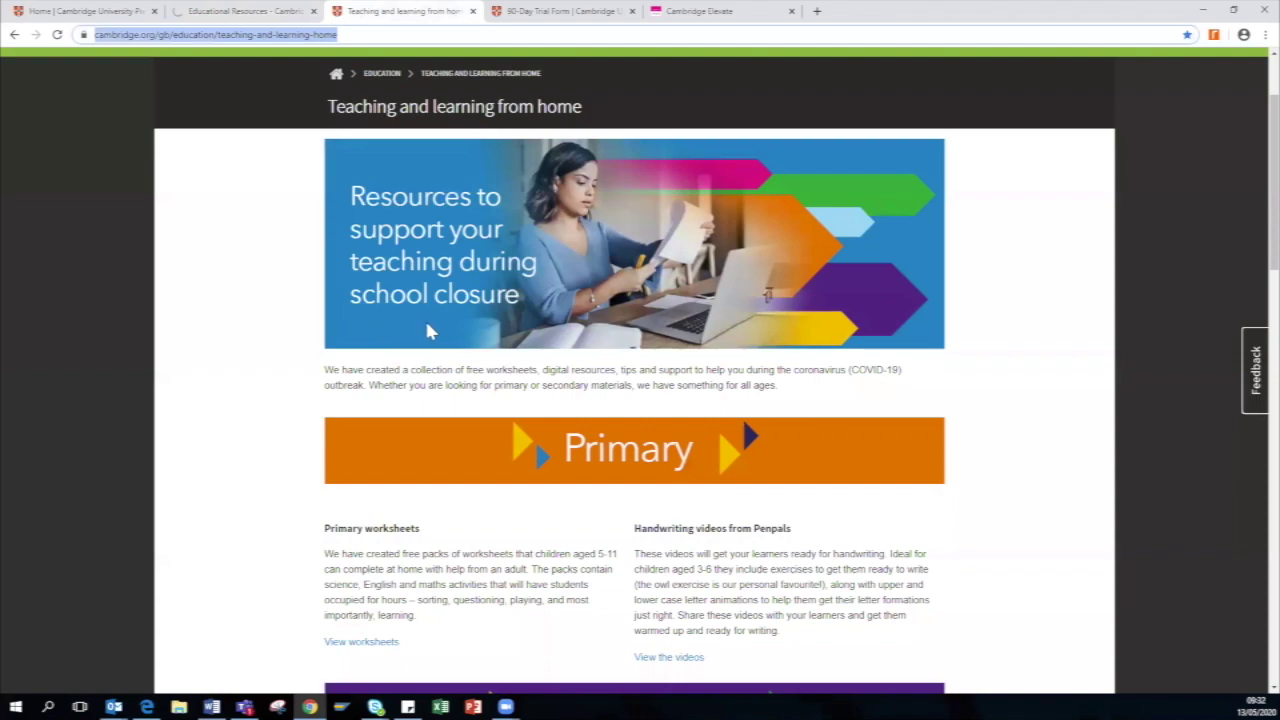
scroll(427, 330, "down", 5)
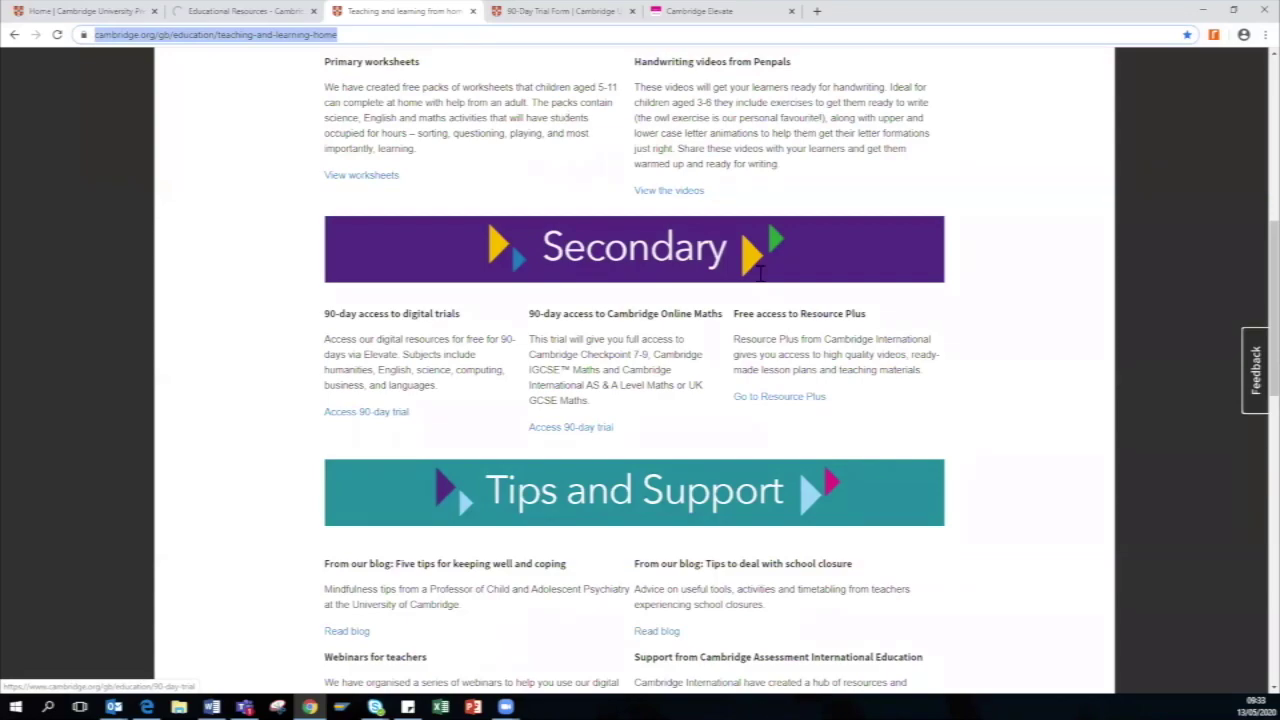
key("ctrl+Tab")
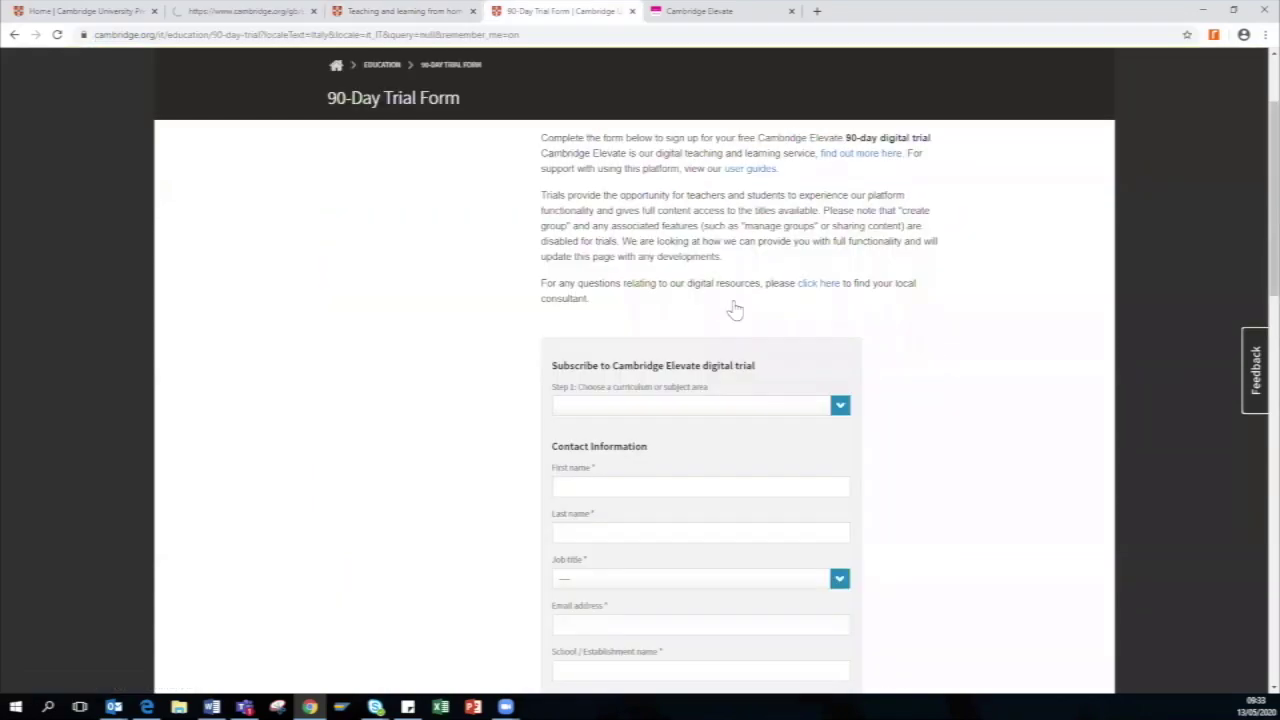
Choose 'Elevate trial for secondary teachers and students' in Step 1, then return to the Elevate dashboard
scroll(726, 312, "down", 1)
left_click(640, 282)
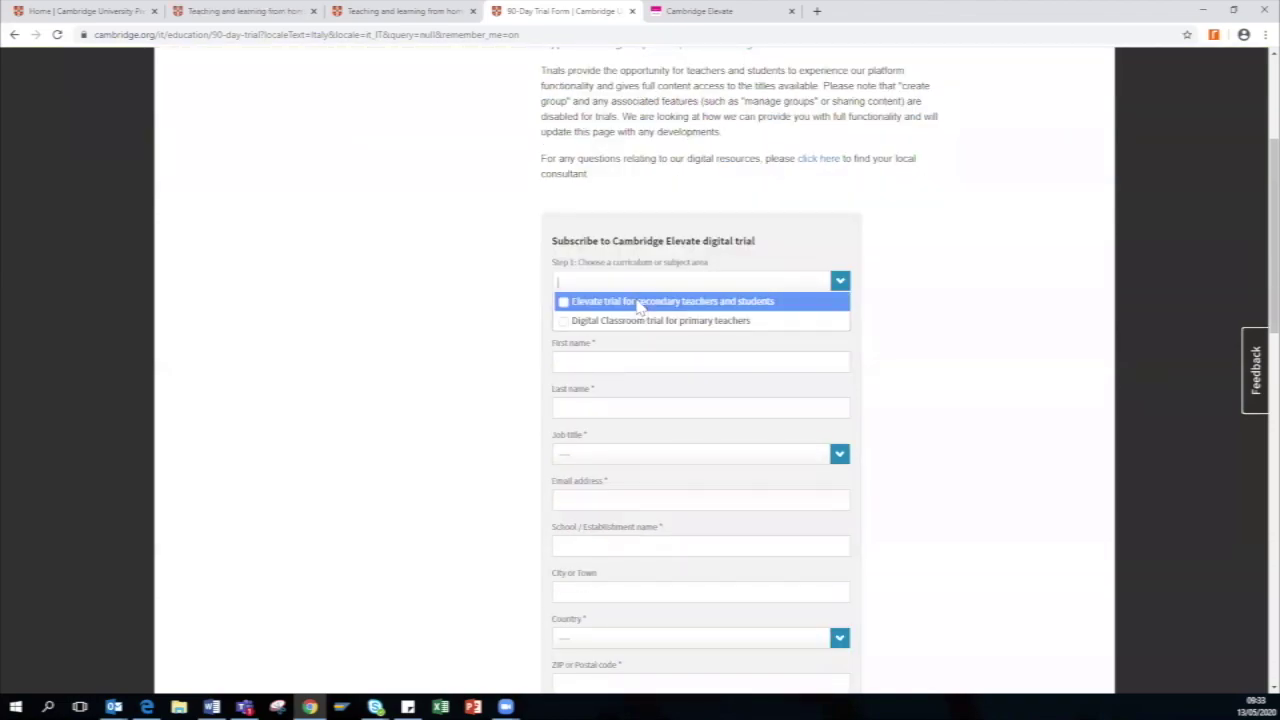
left_click(640, 308)
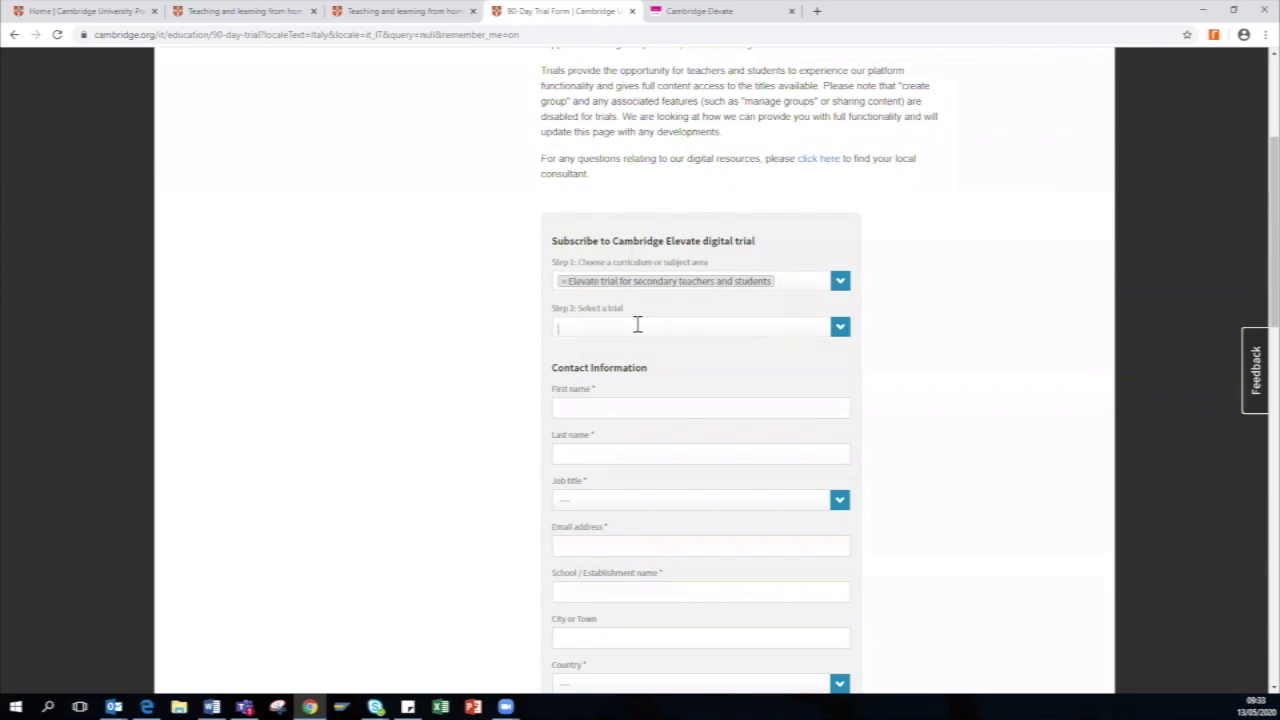
left_click(637, 325)
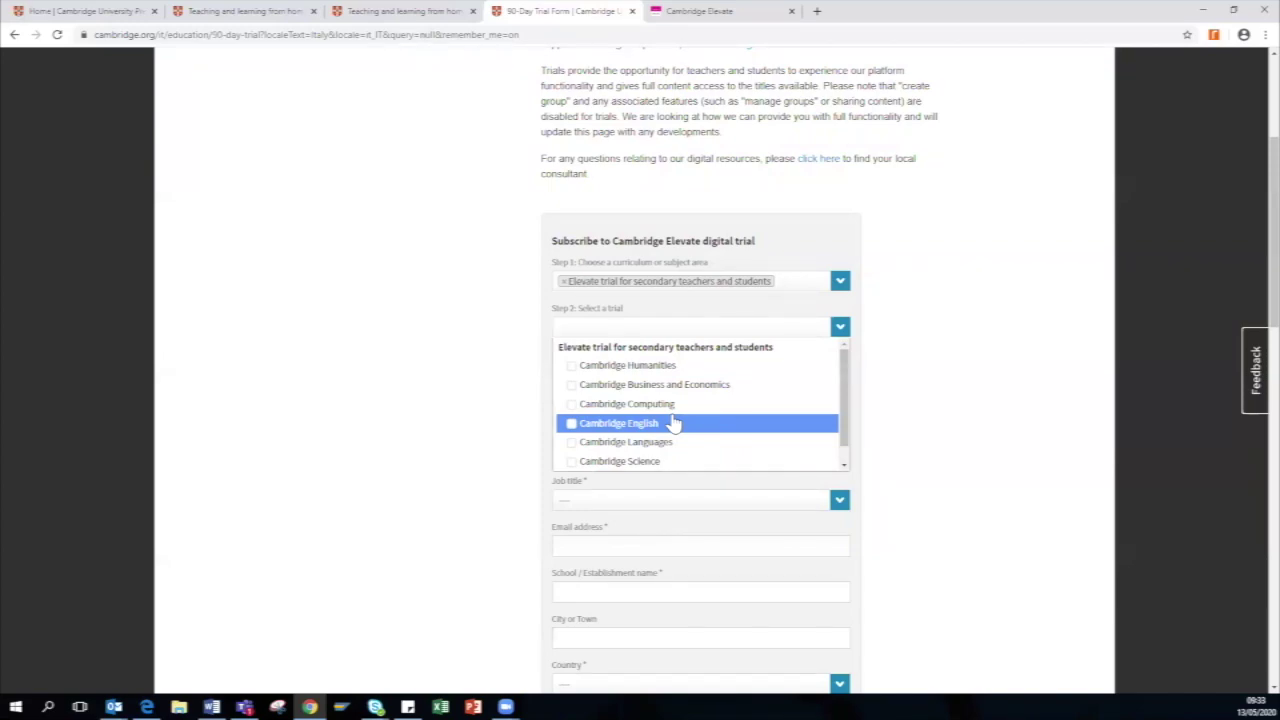
left_click(494, 423)
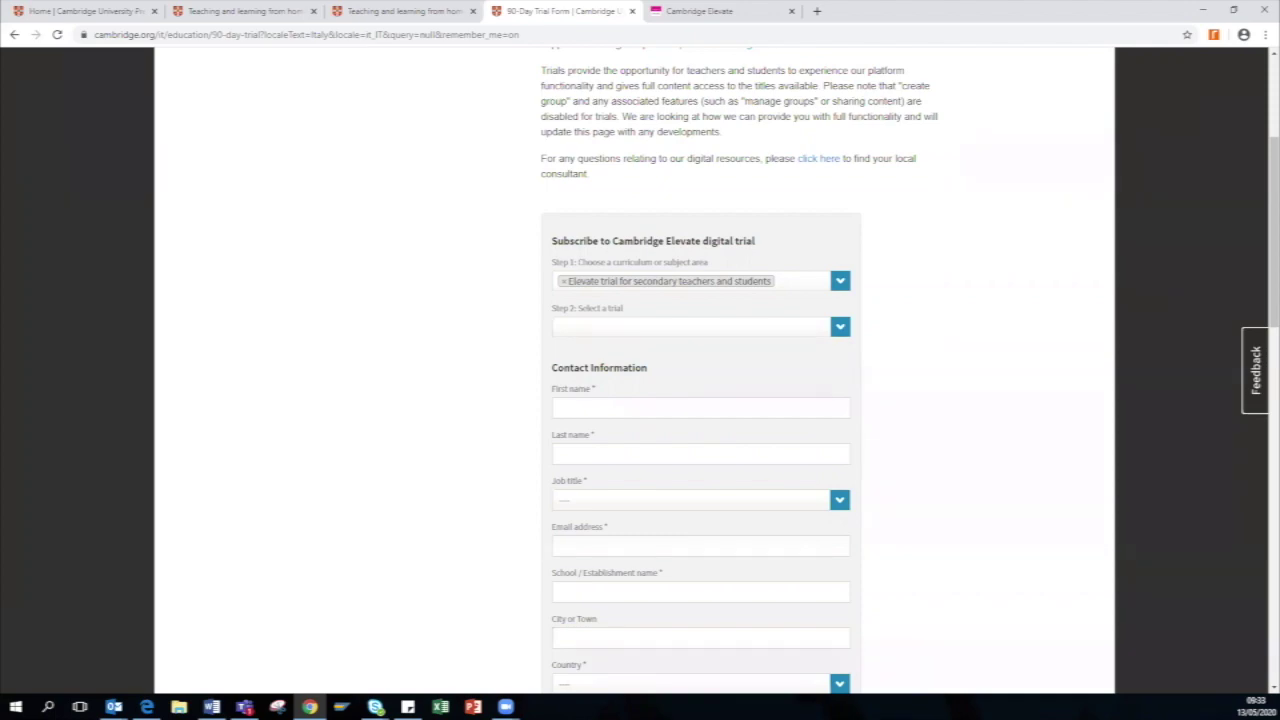
key("alt+Tab")
key("ctrl+Tab")
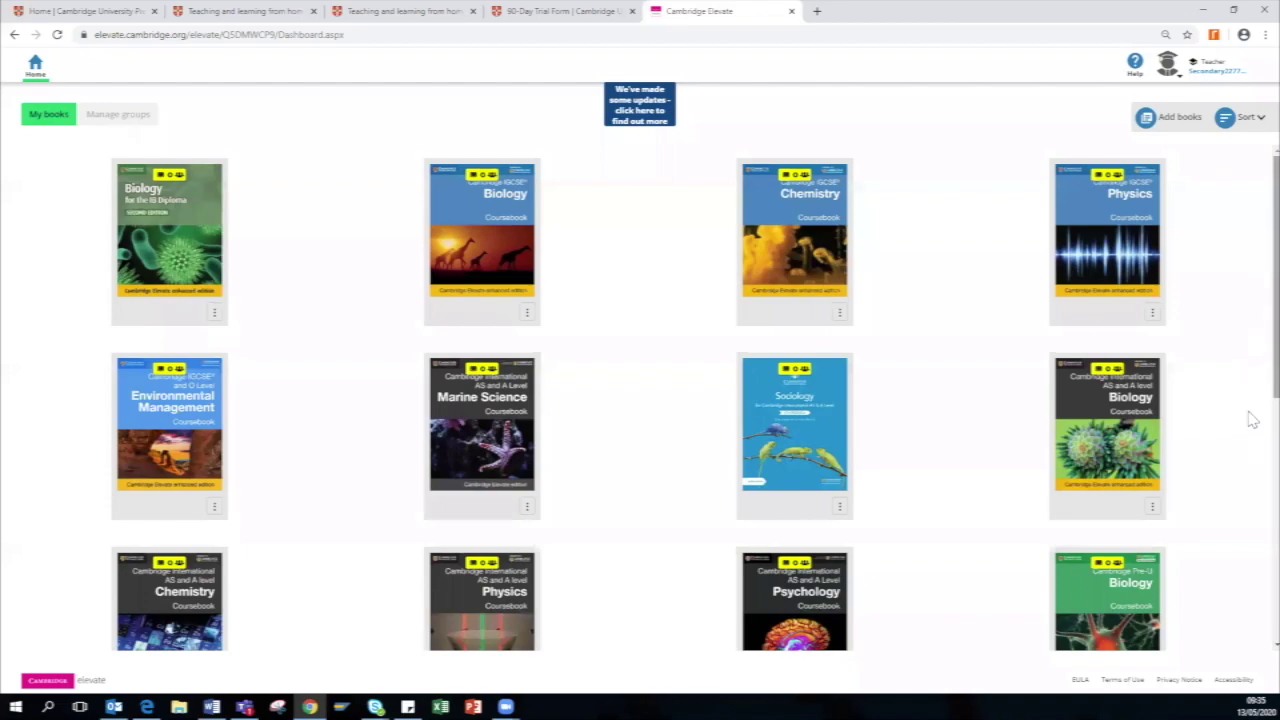
scroll(1252, 383, "down", 1)
scroll(1252, 375, "down", 1)
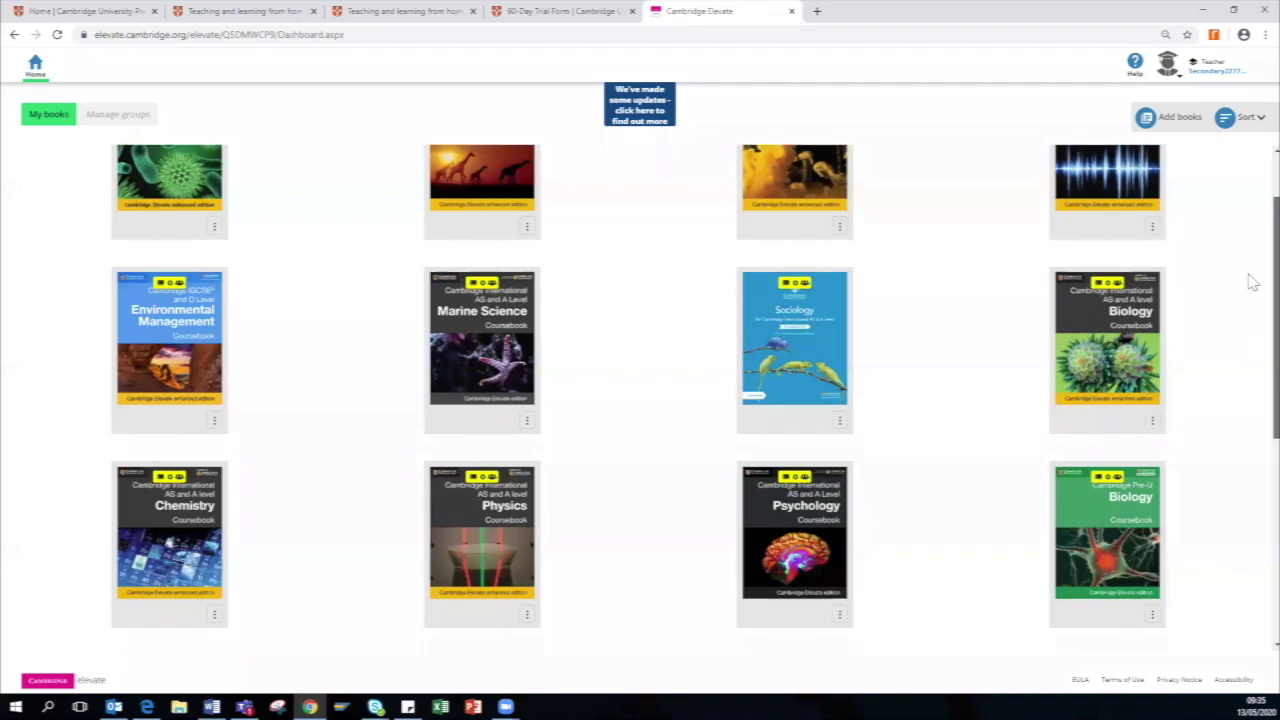
scroll(846, 551, "down", 3)
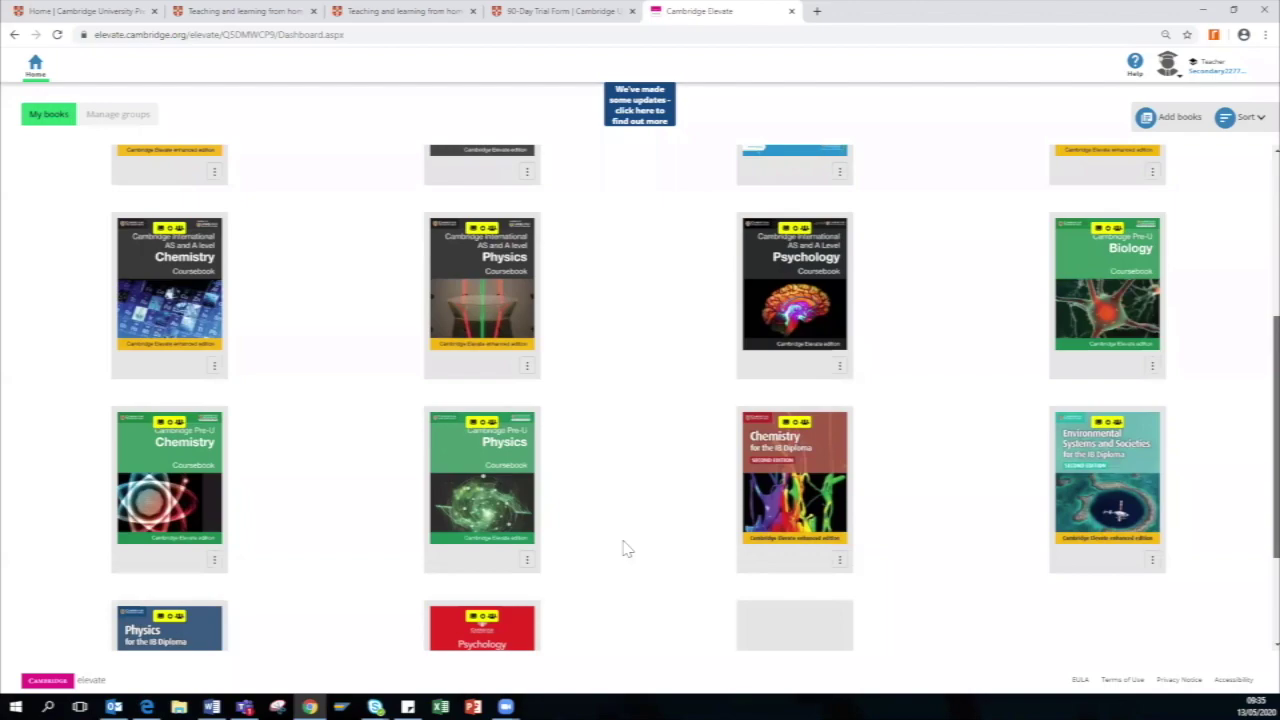
scroll(624, 548, "up", 3)
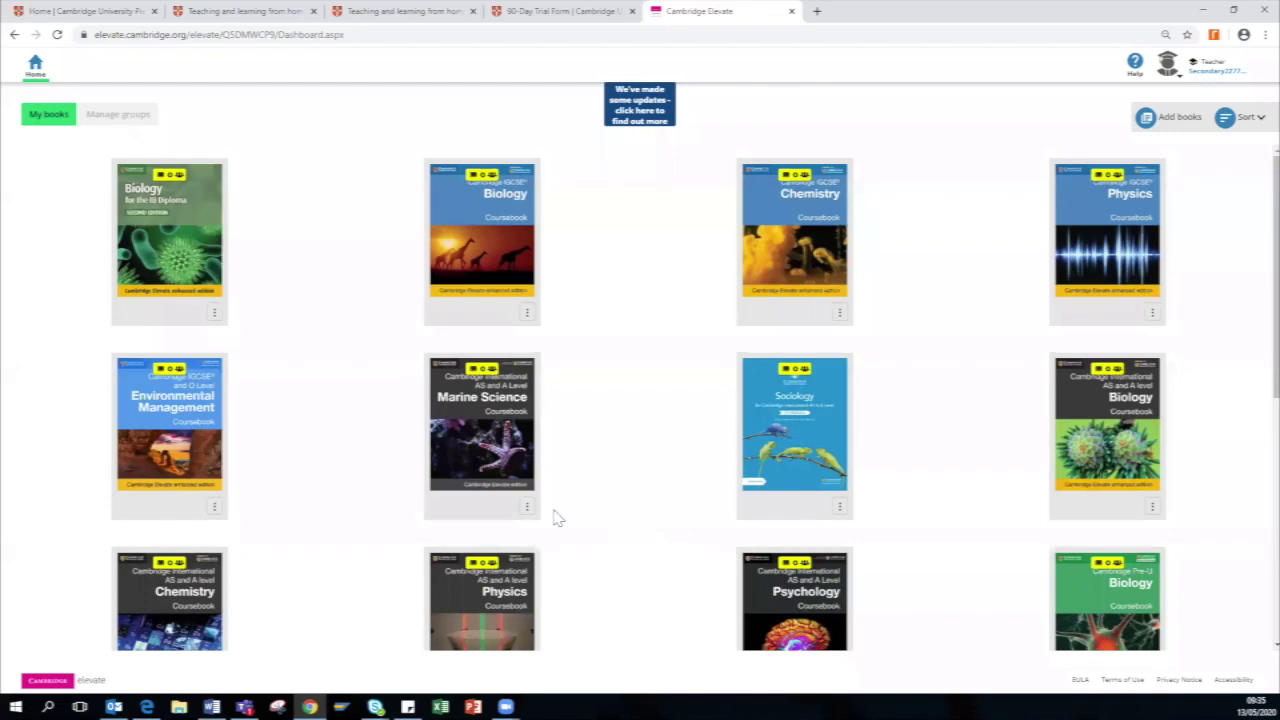
Open the Marine Science coursebook and scroll through its Contents panel
left_click(490, 432)
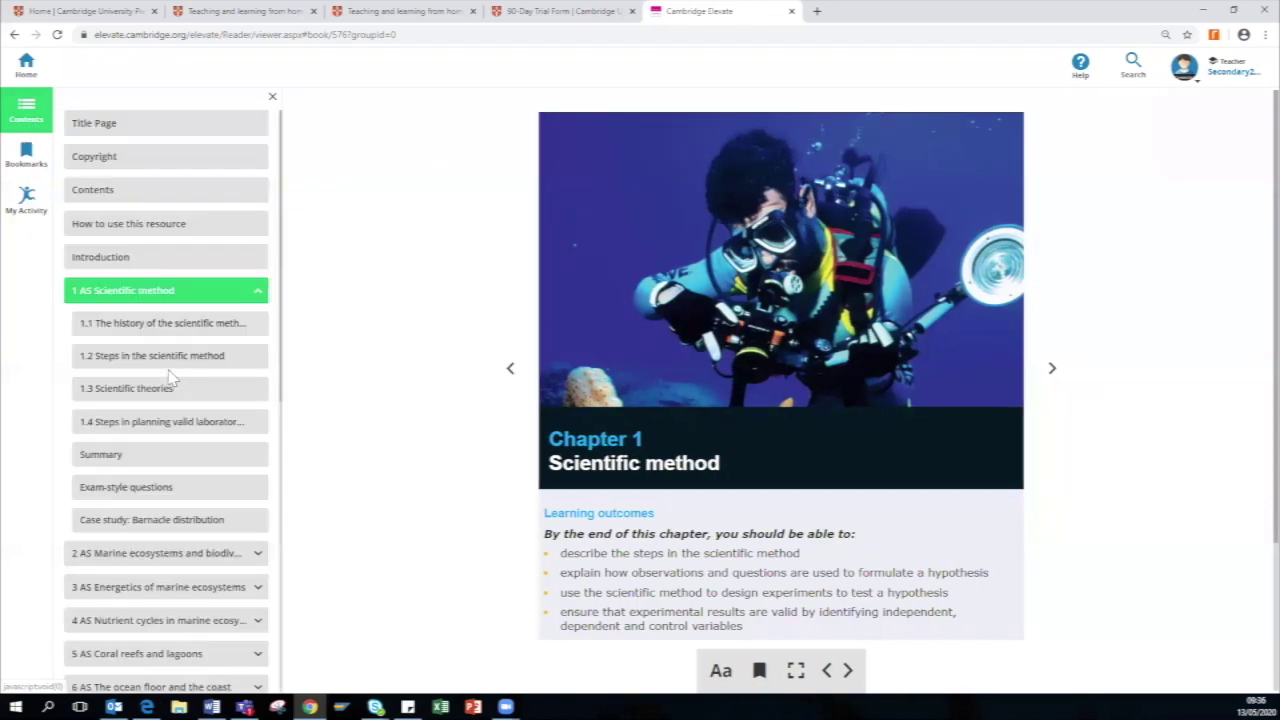
scroll(170, 378, "down", 2)
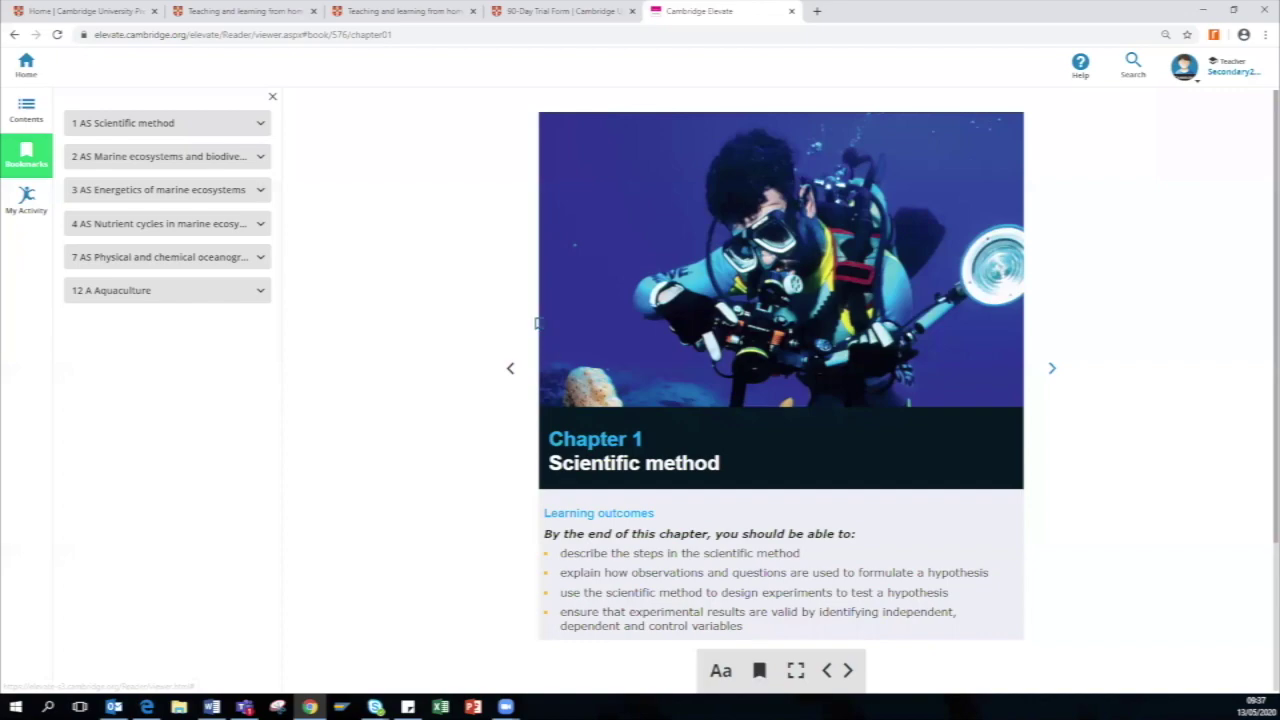
Bookmark the Variables paragraph in section 1.1, then jump to bookmarked section 3.2 Productivity
key("Right")
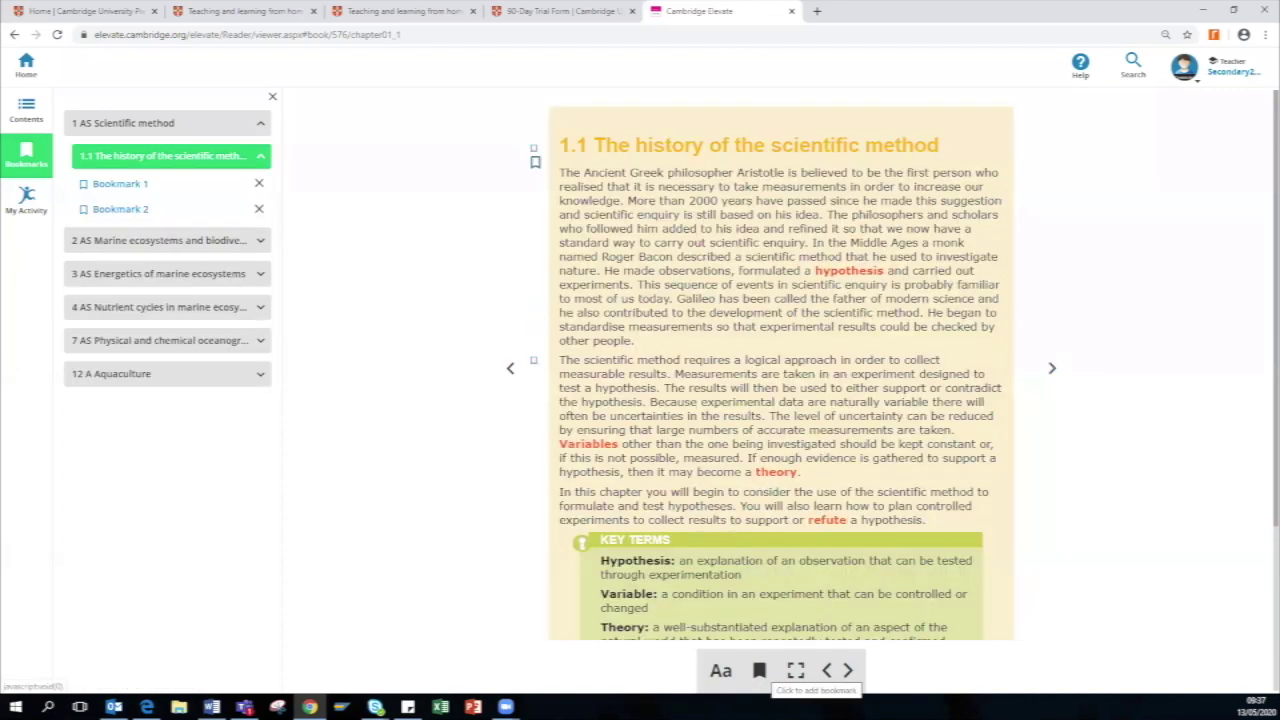
mouse_move(534, 172)
mouse_move(539, 362)
left_mouse_down()
mouse_move(552, 438)
mouse_move(110, 280)
left_mouse_up()
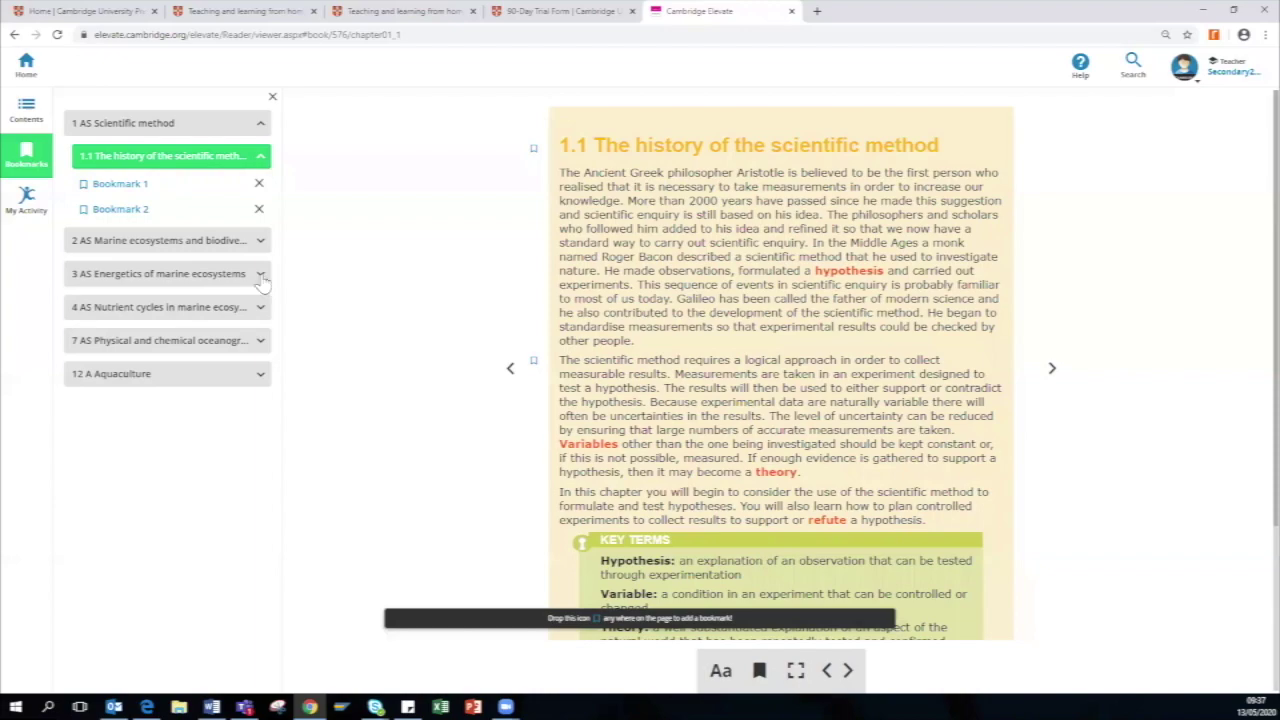
left_click(112, 274)
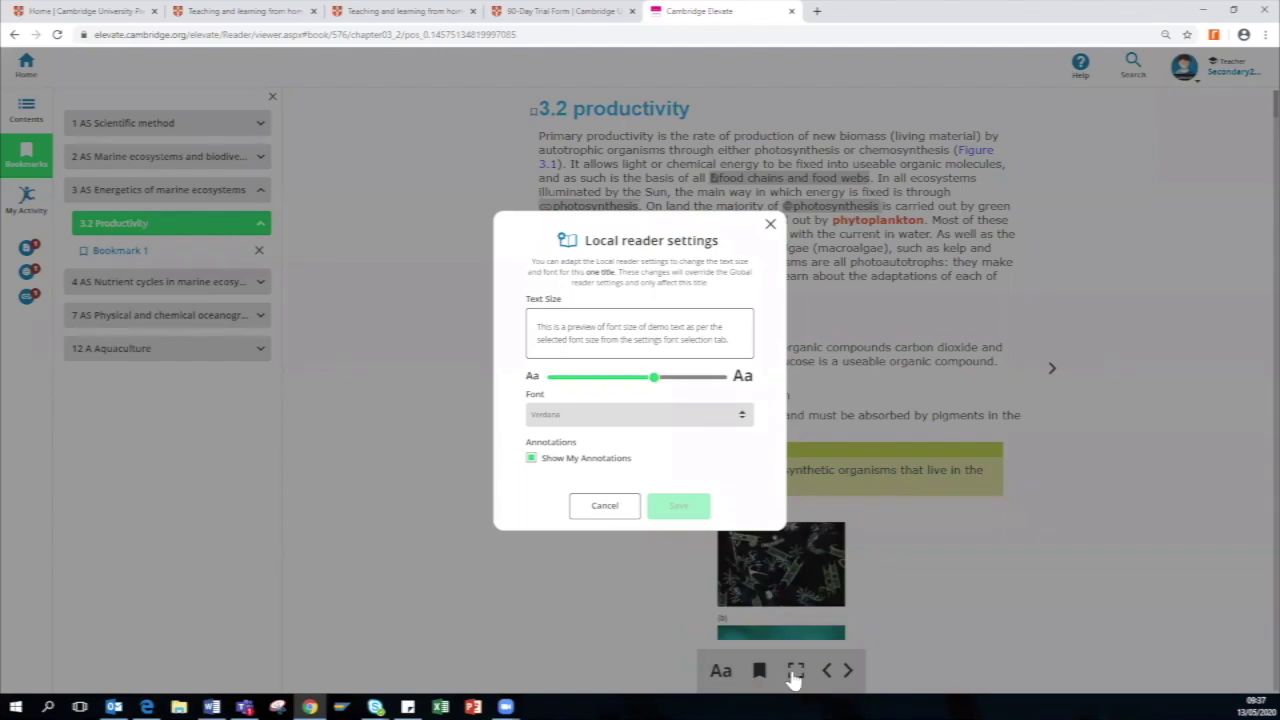
Cancel the local reader settings, read the page full screen, then exit full screen
left_click(795, 680)
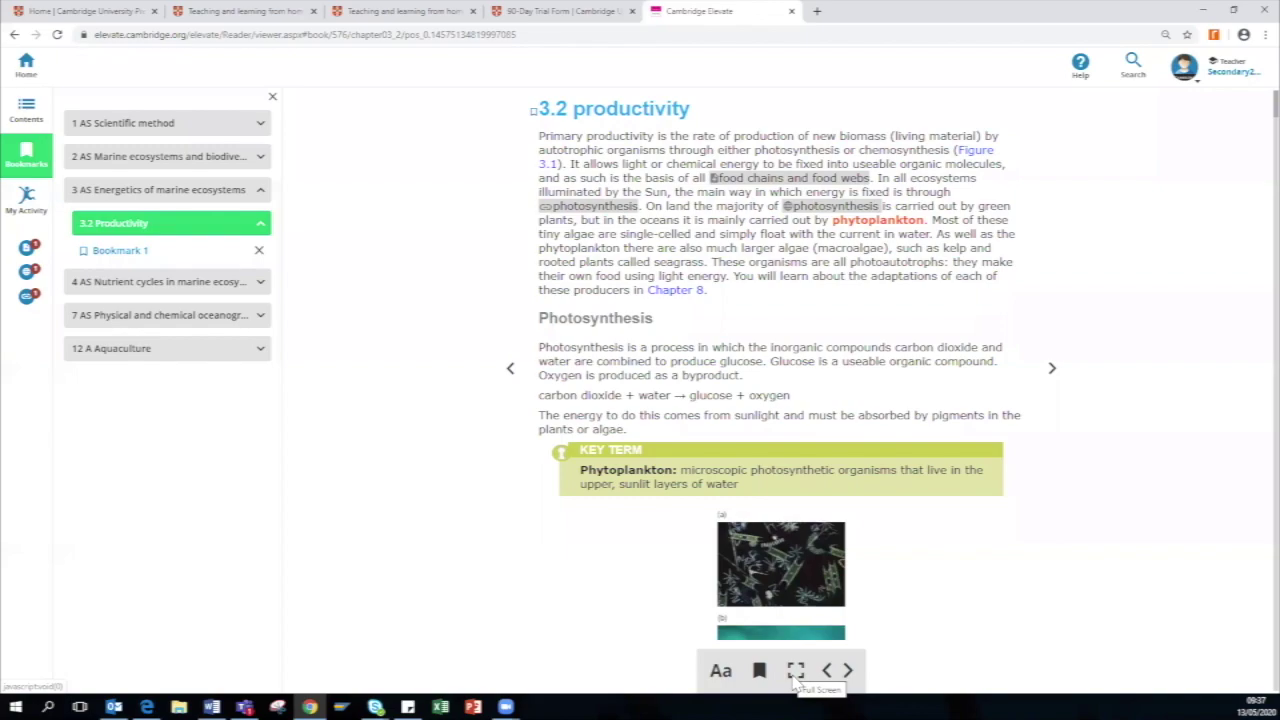
left_click(796, 672)
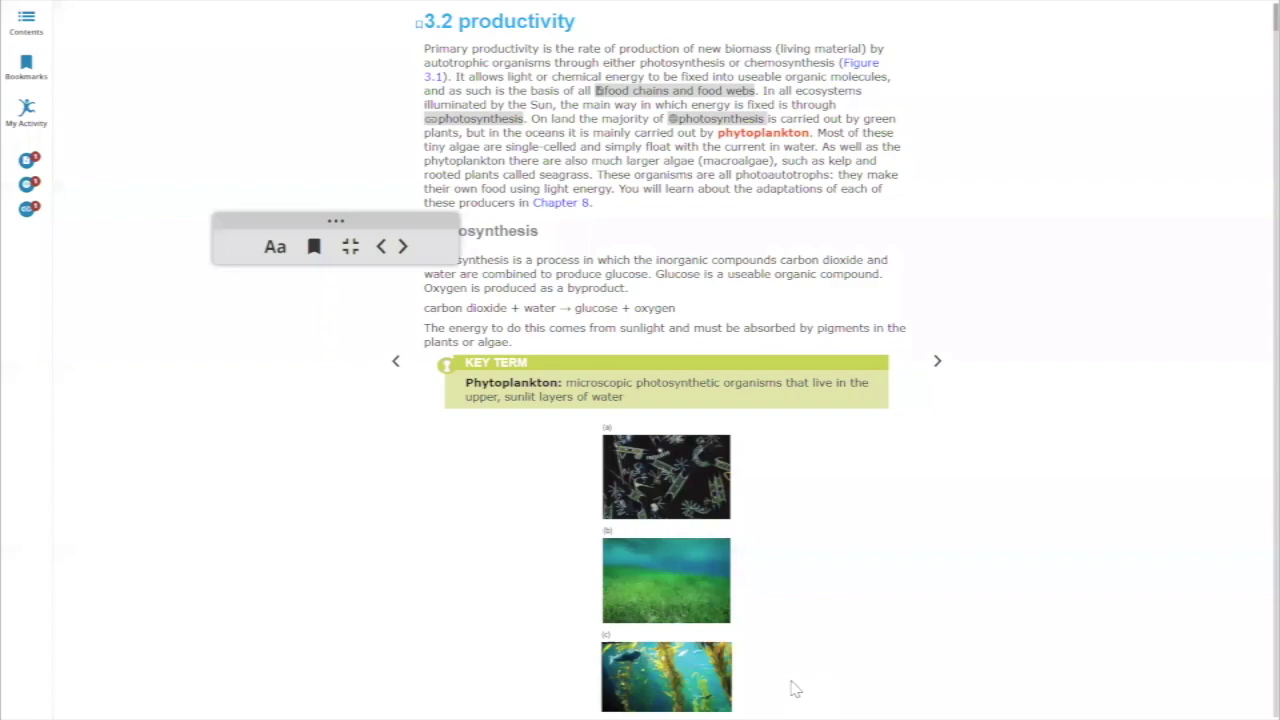
key("Escape")
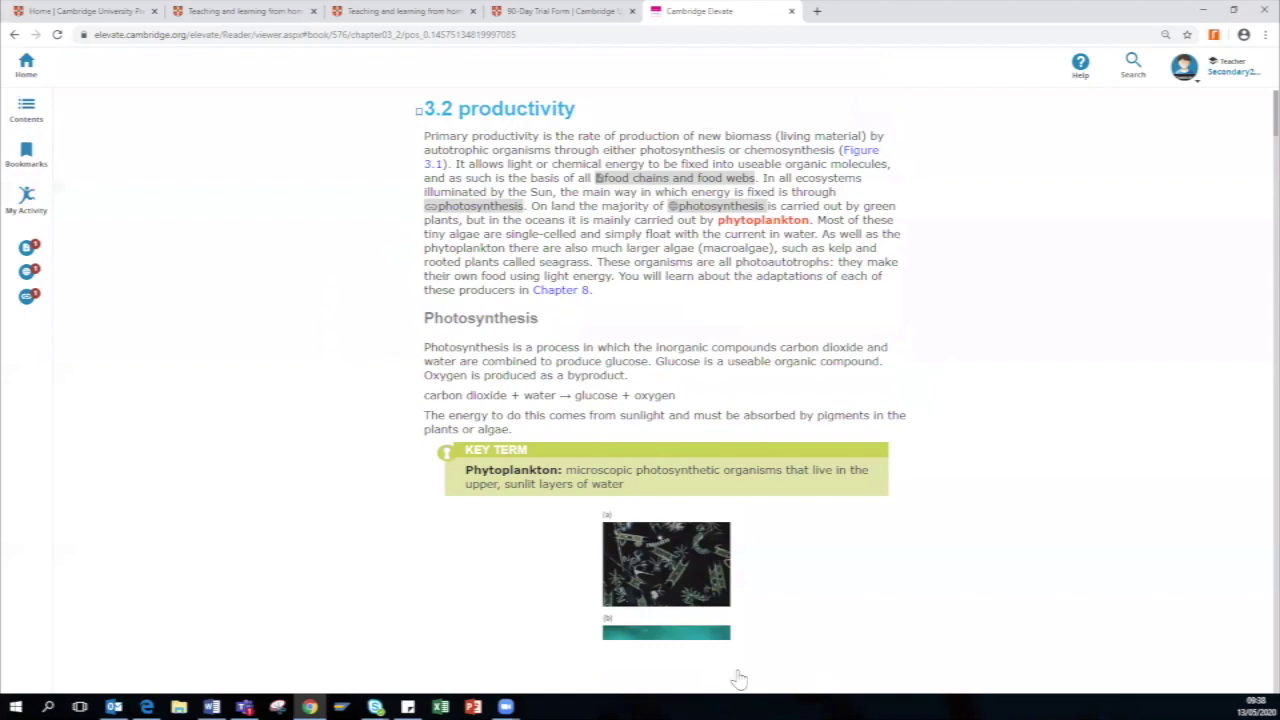
mouse_move(668, 670)
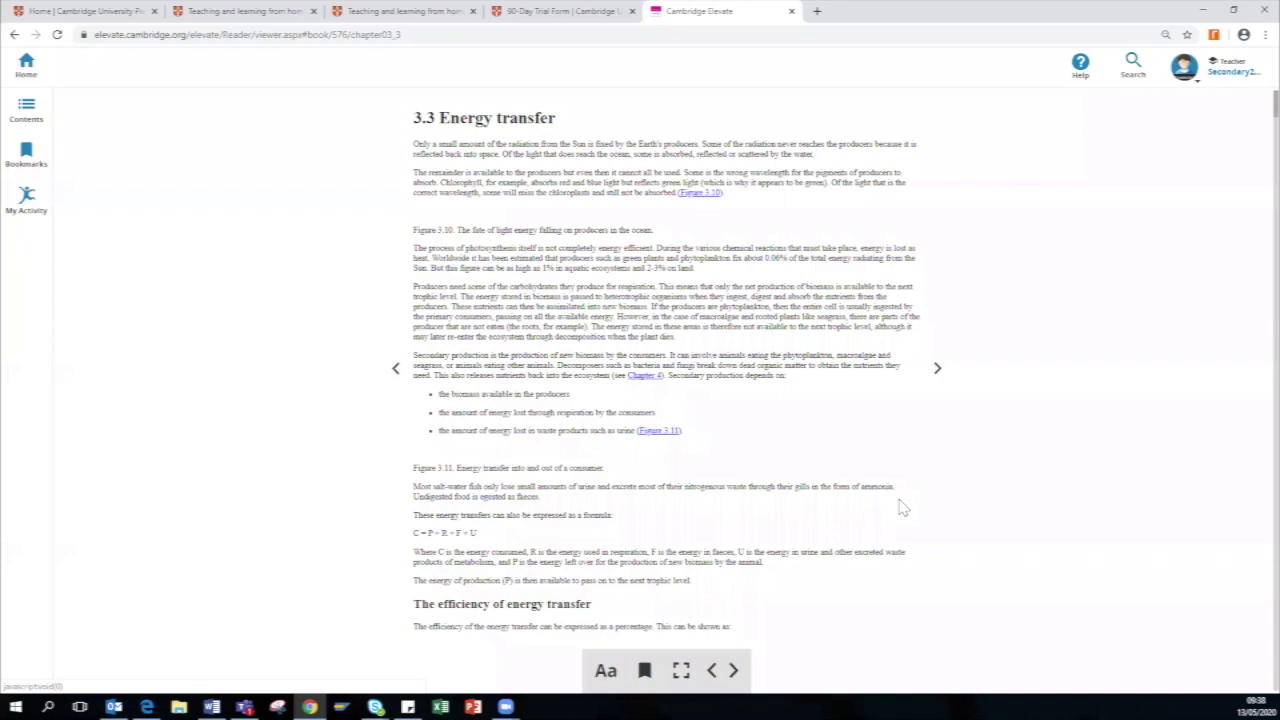
Step back from 3.3 Energy transfer to section 3.2 Productivity with the left arrow
key("Left")
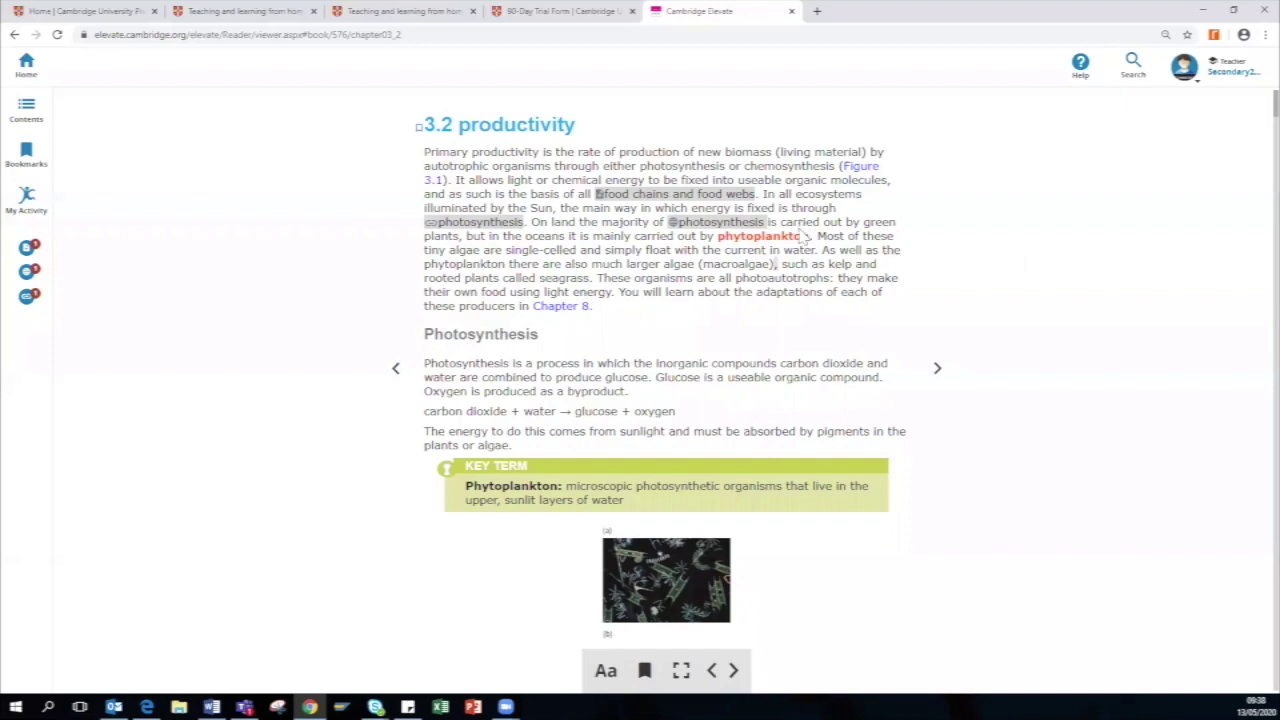
Bring up annotation options beside 'phytoplankton' and dismiss the empty Note dialog
left_click(802, 234)
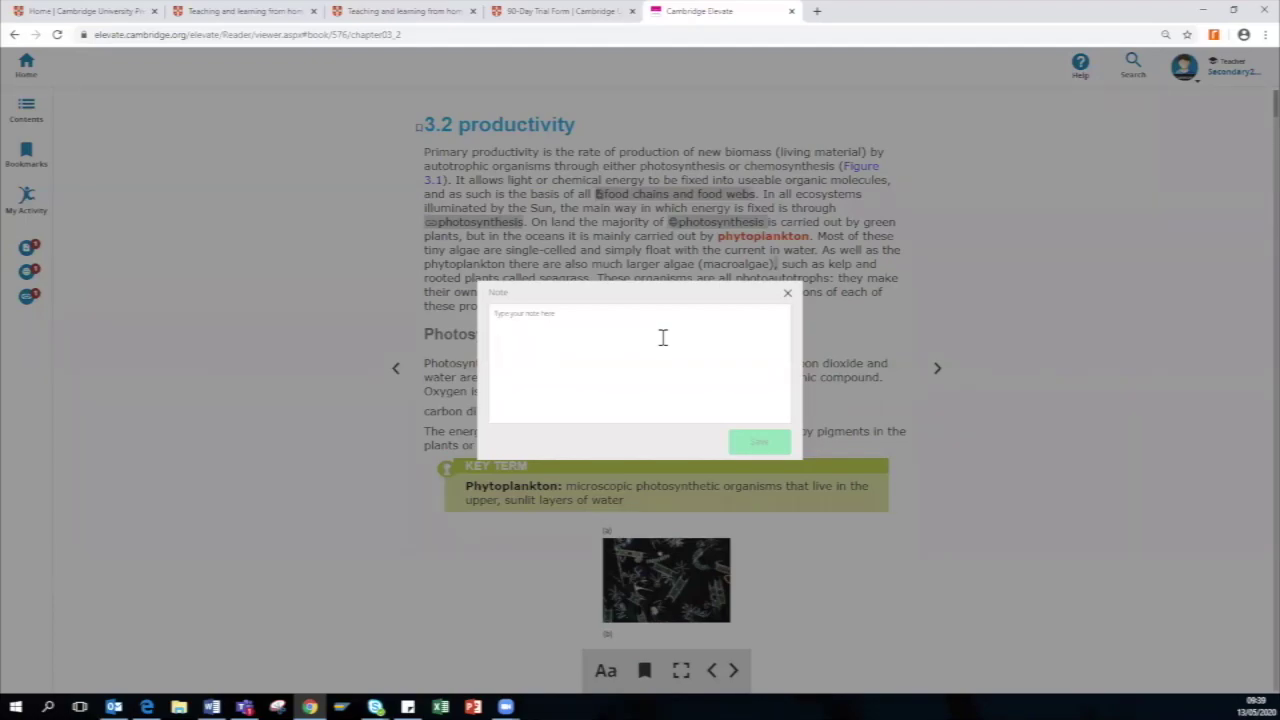
left_click(788, 296)
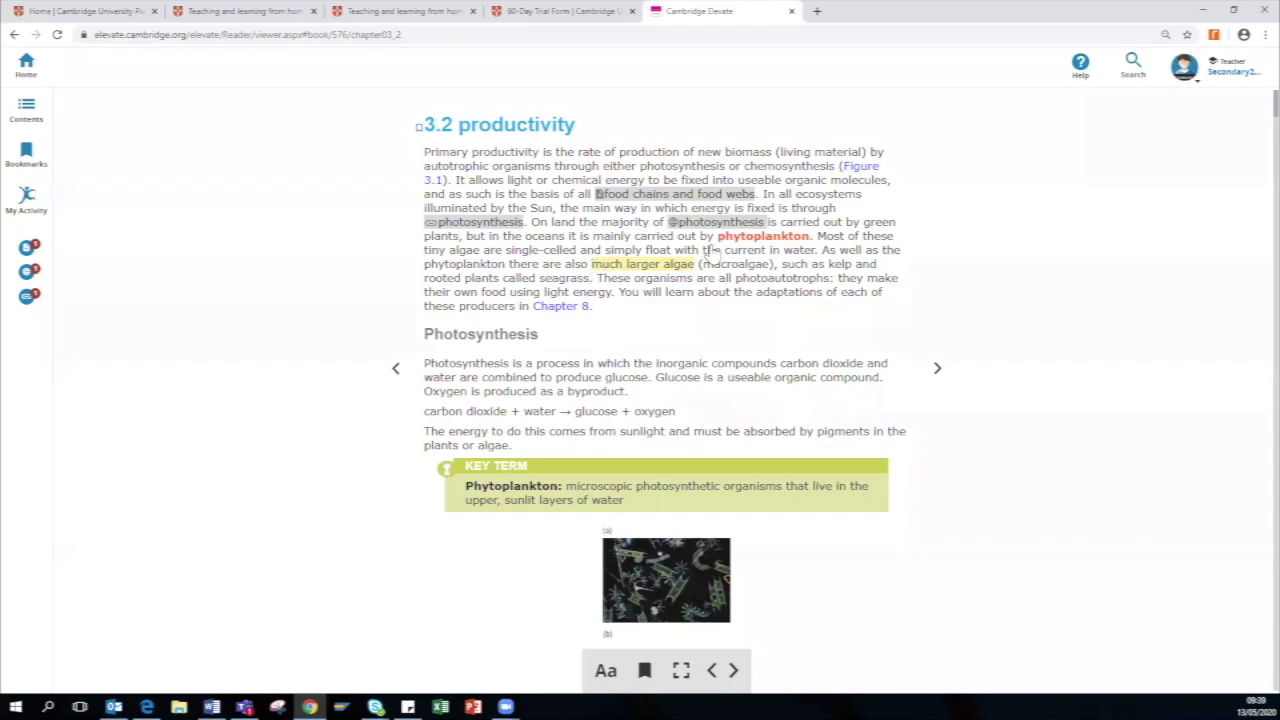
left_click(712, 252)
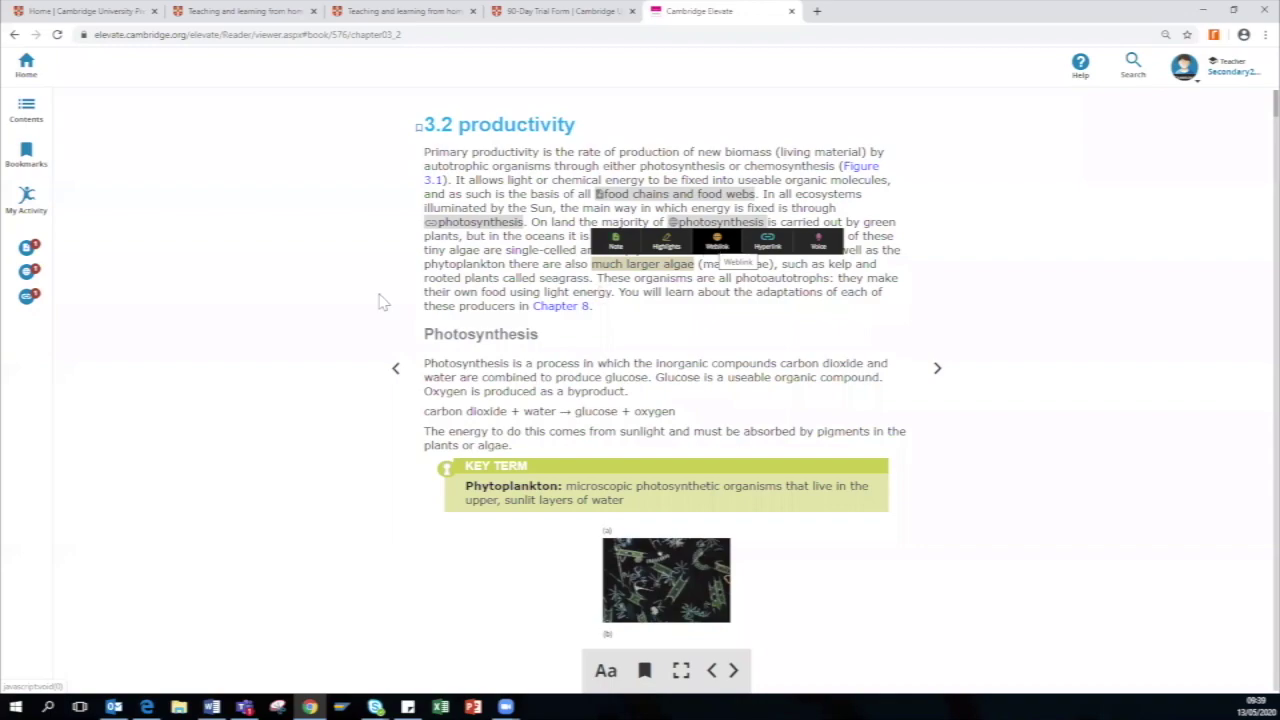
left_click(30, 276)
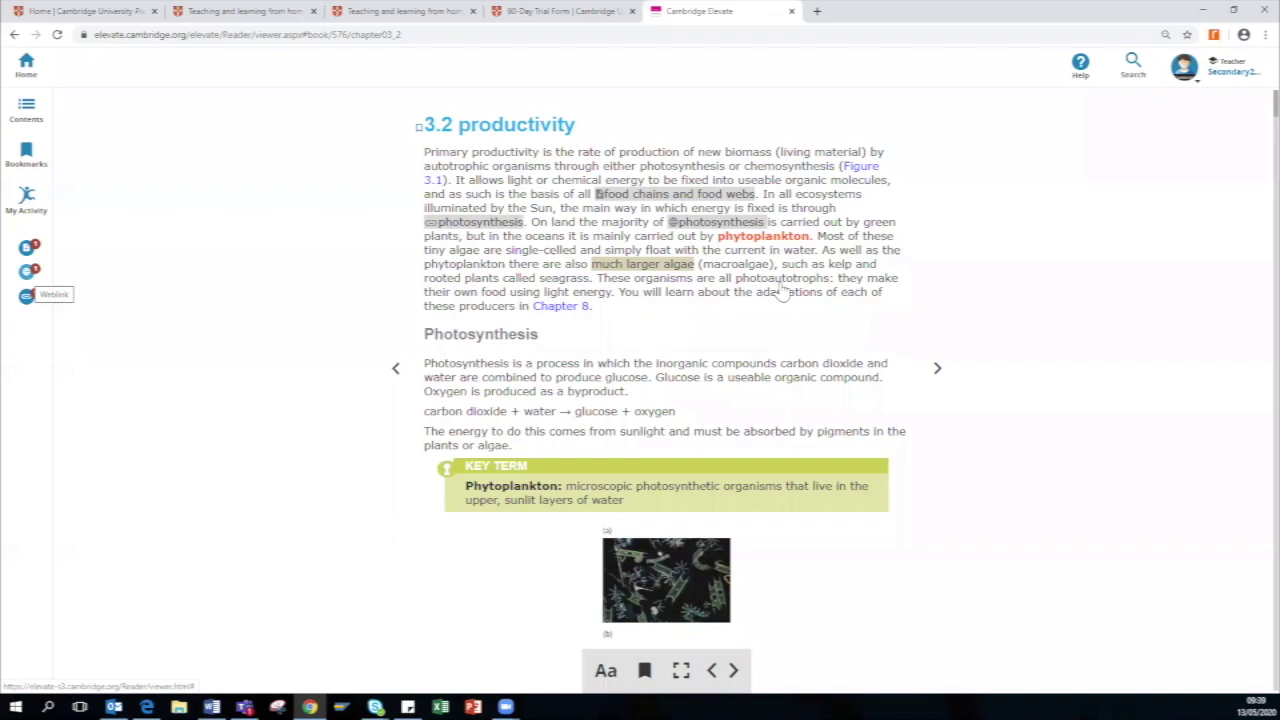
left_click_drag(619, 292, 884, 289)
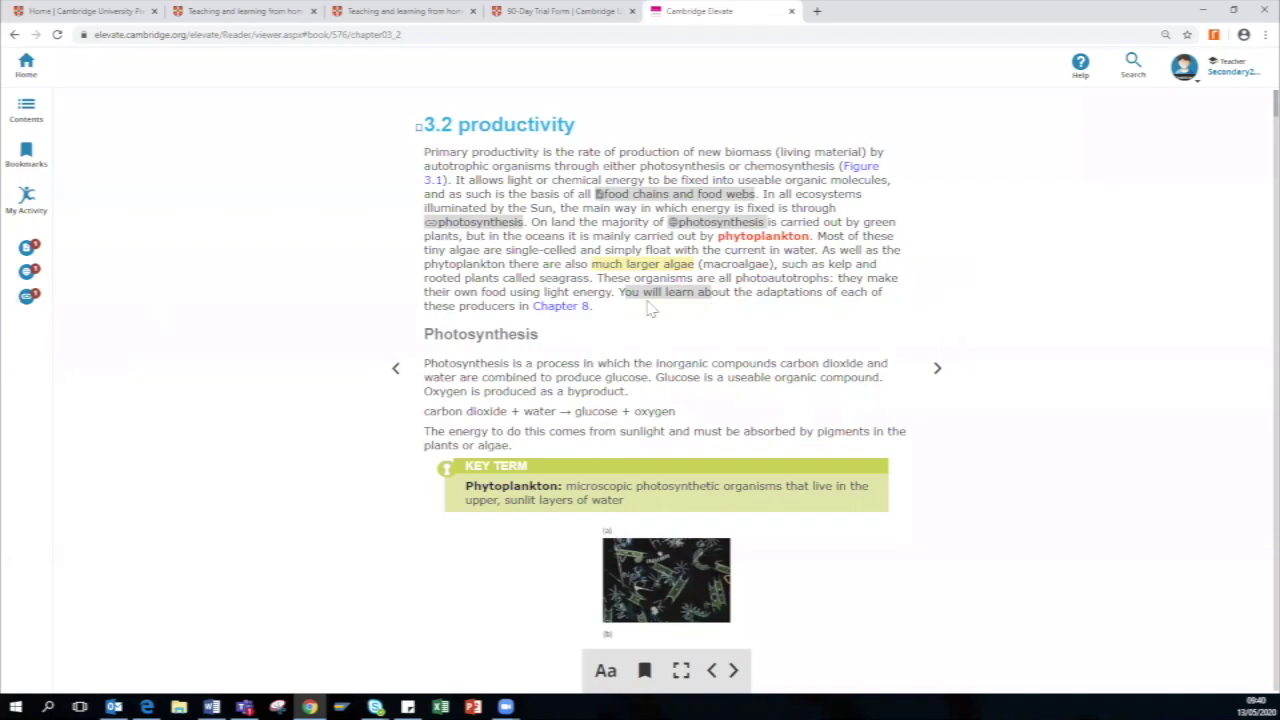
Reselect the words 'You will learn' to bring back the annotation toolbar
left_click(621, 291)
left_click_drag(621, 291, 692, 291)
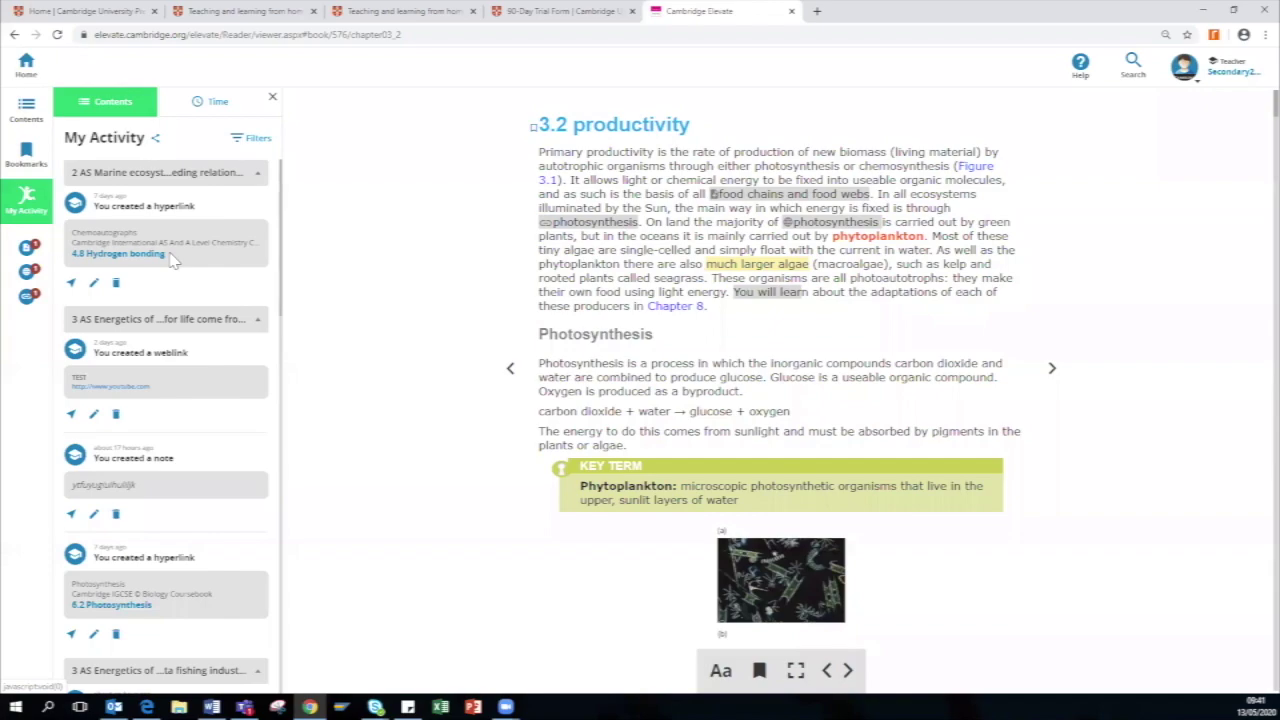
Scroll down the My Activity list to the 6.2 Photosynthesis hyperlink entry
scroll(172, 258, "down", 2)
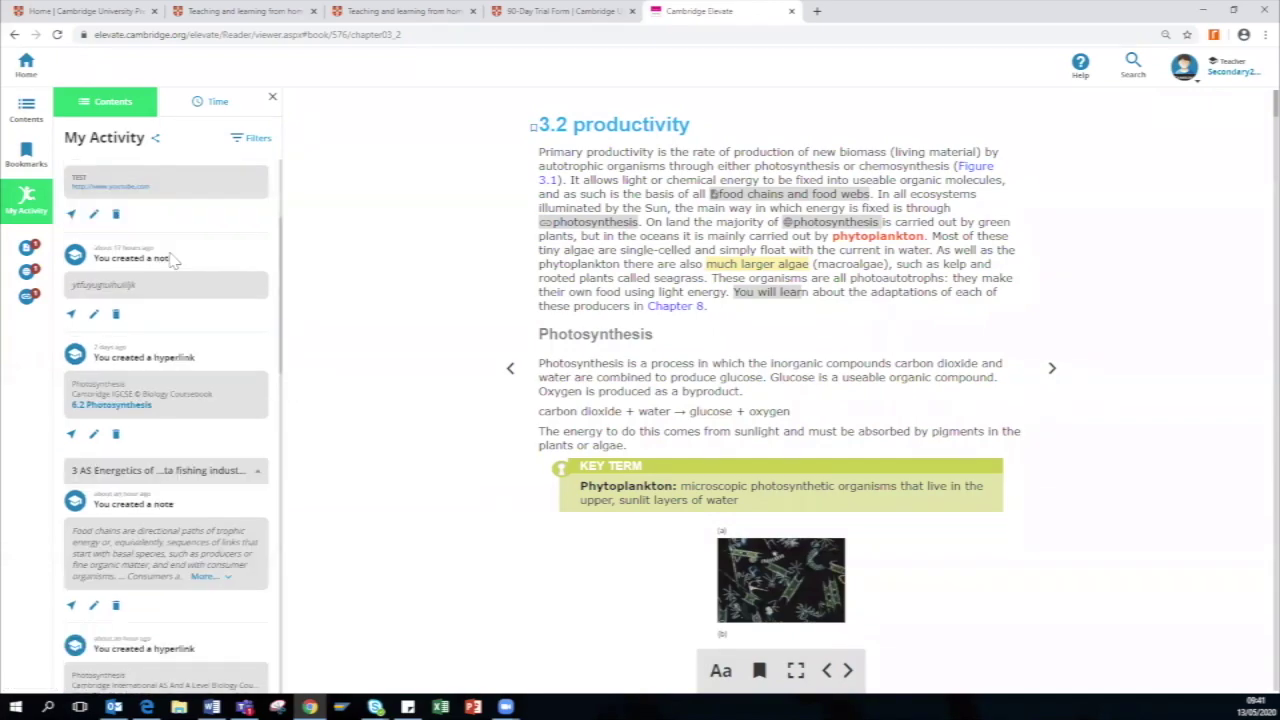
scroll(168, 282, "down", 1)
scroll(72, 308, "down", 1)
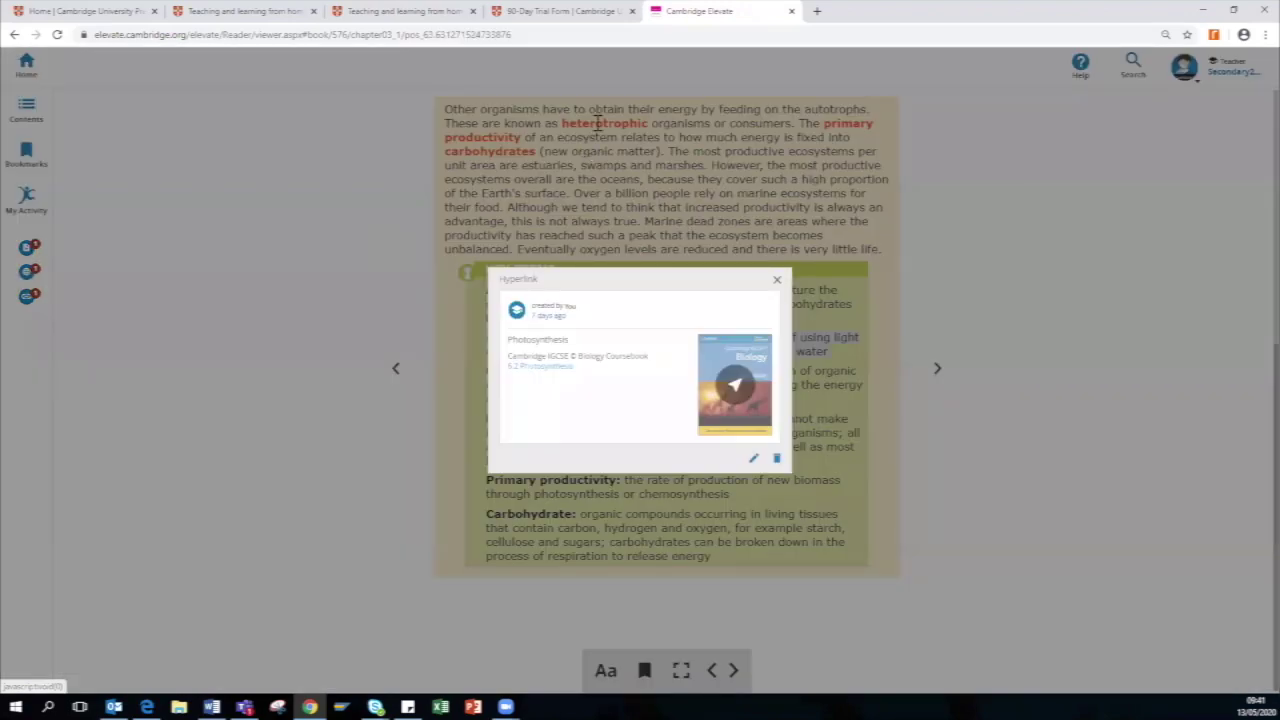
Close the saved hyperlink popup and show the definition of 'heterotrophic'
left_click(597, 122)
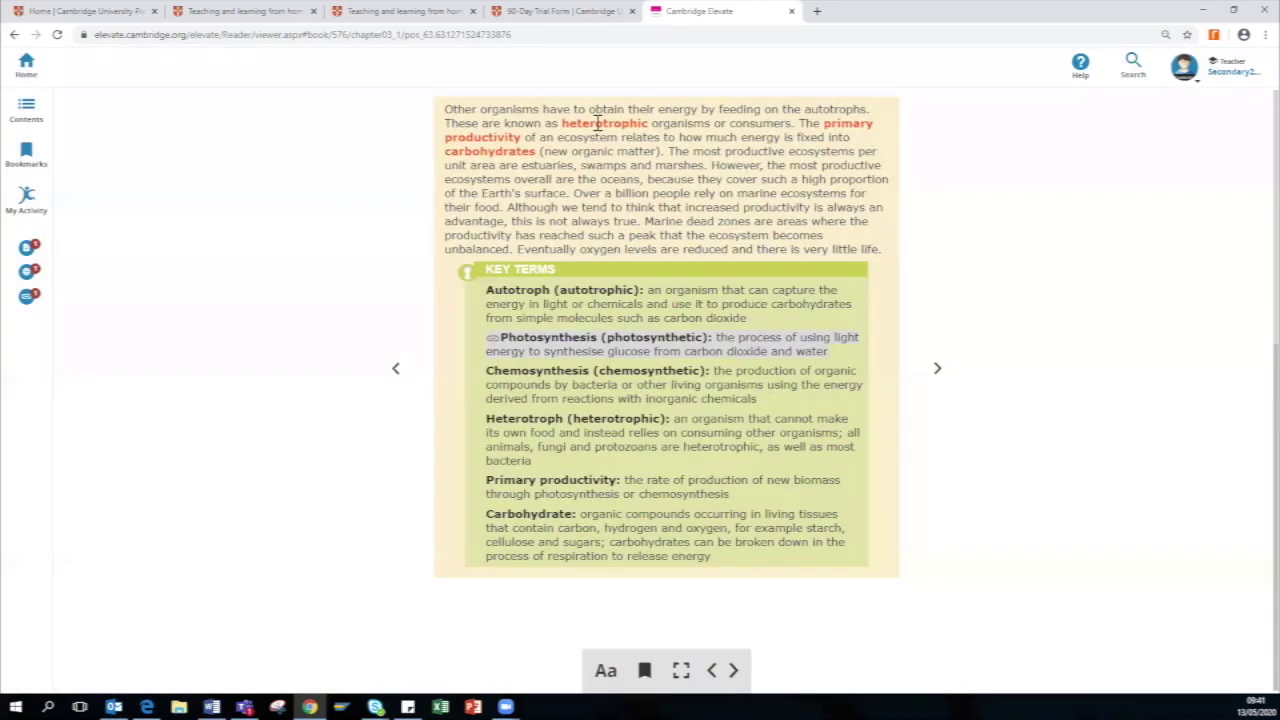
left_click(597, 122)
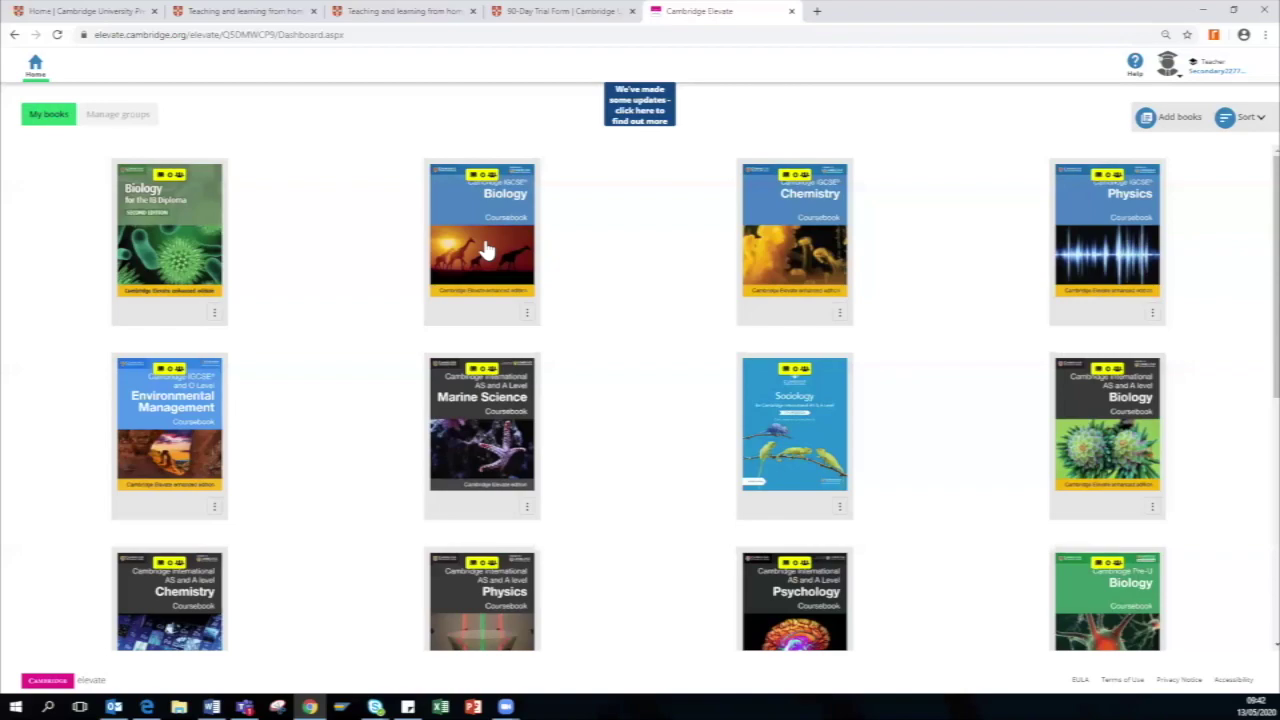
Open the IGCSE Biology coursebook and select 'different from objects' in section 1.1
left_click(485, 250)
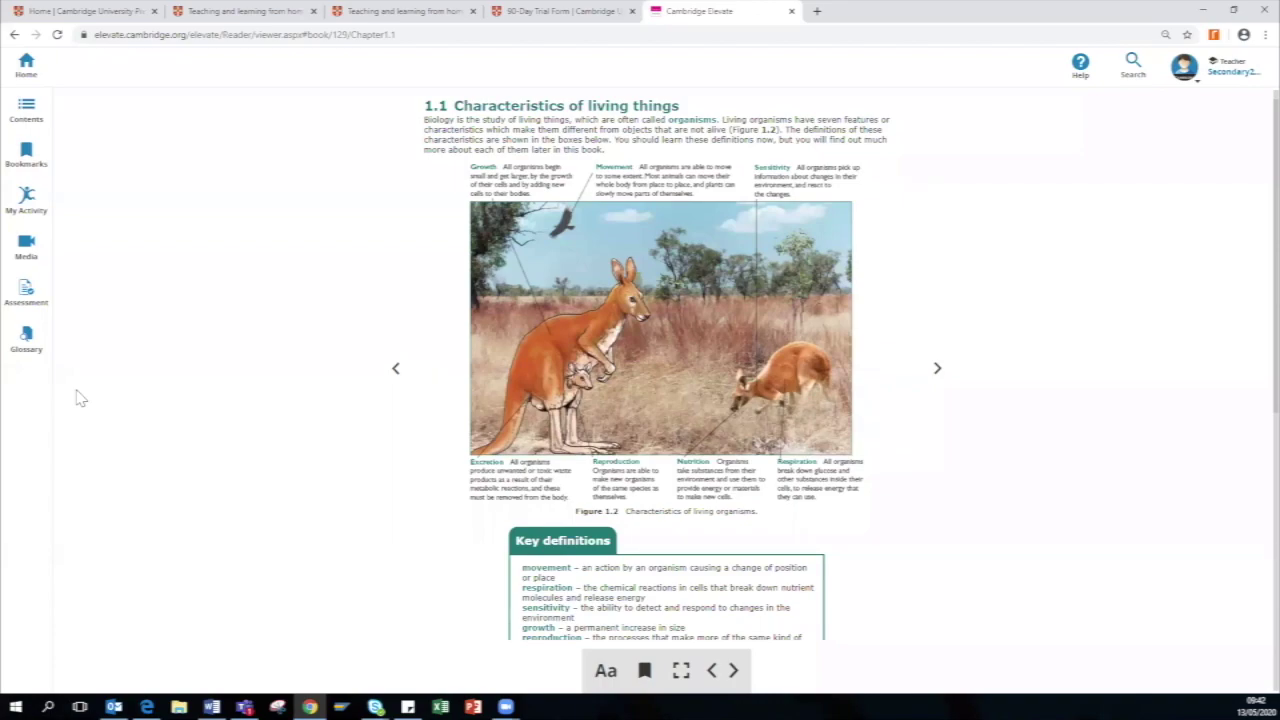
double_click(590, 130)
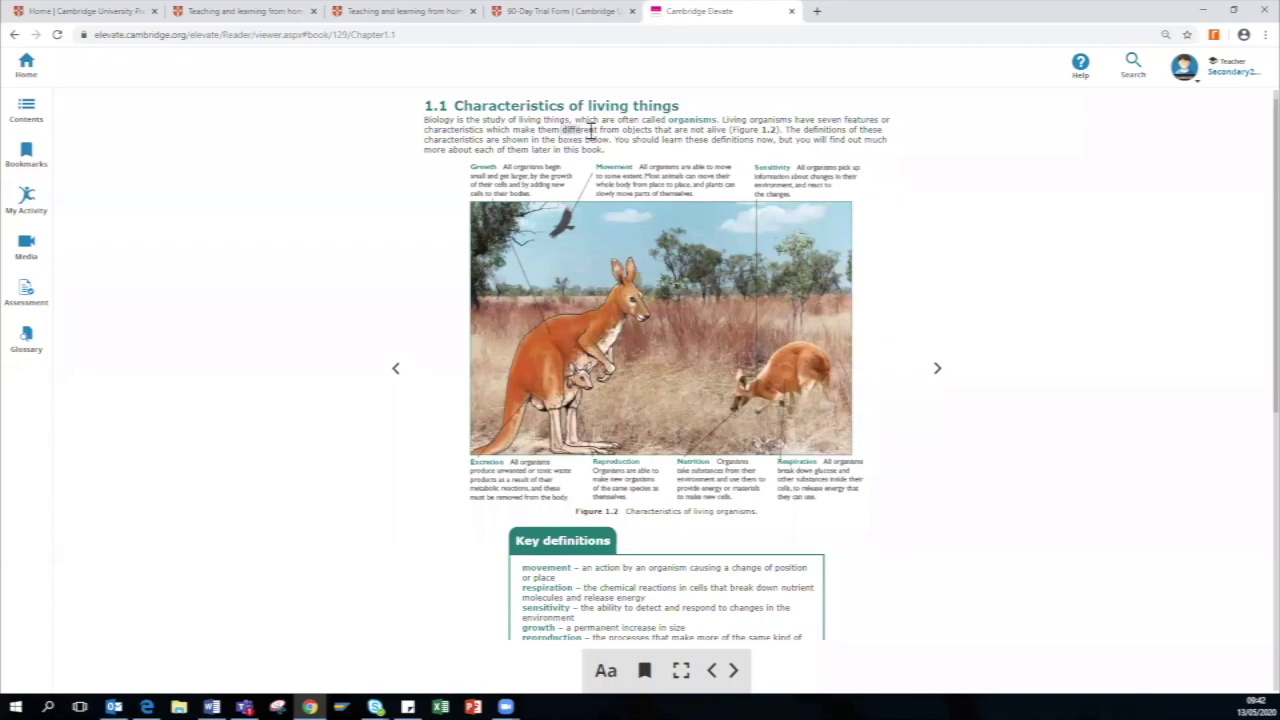
left_click_drag(590, 130, 655, 140)
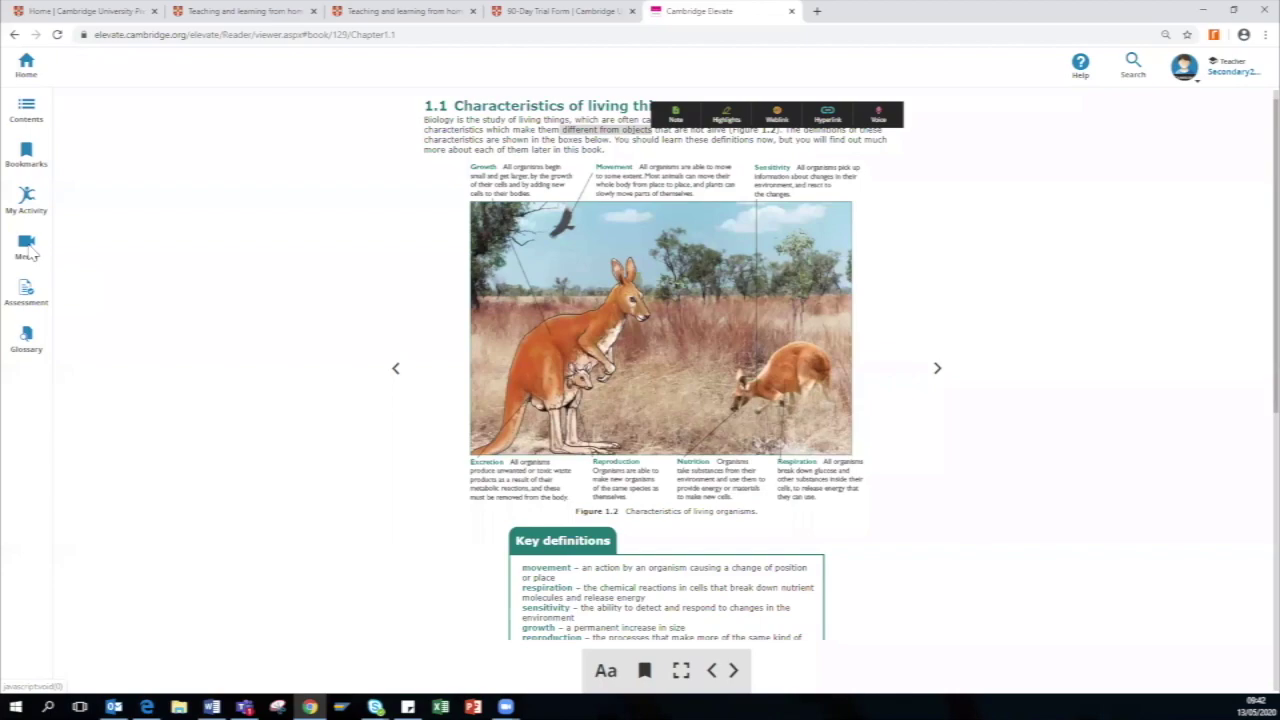
Show the book's Media resources list and scroll through it
left_click(28, 251)
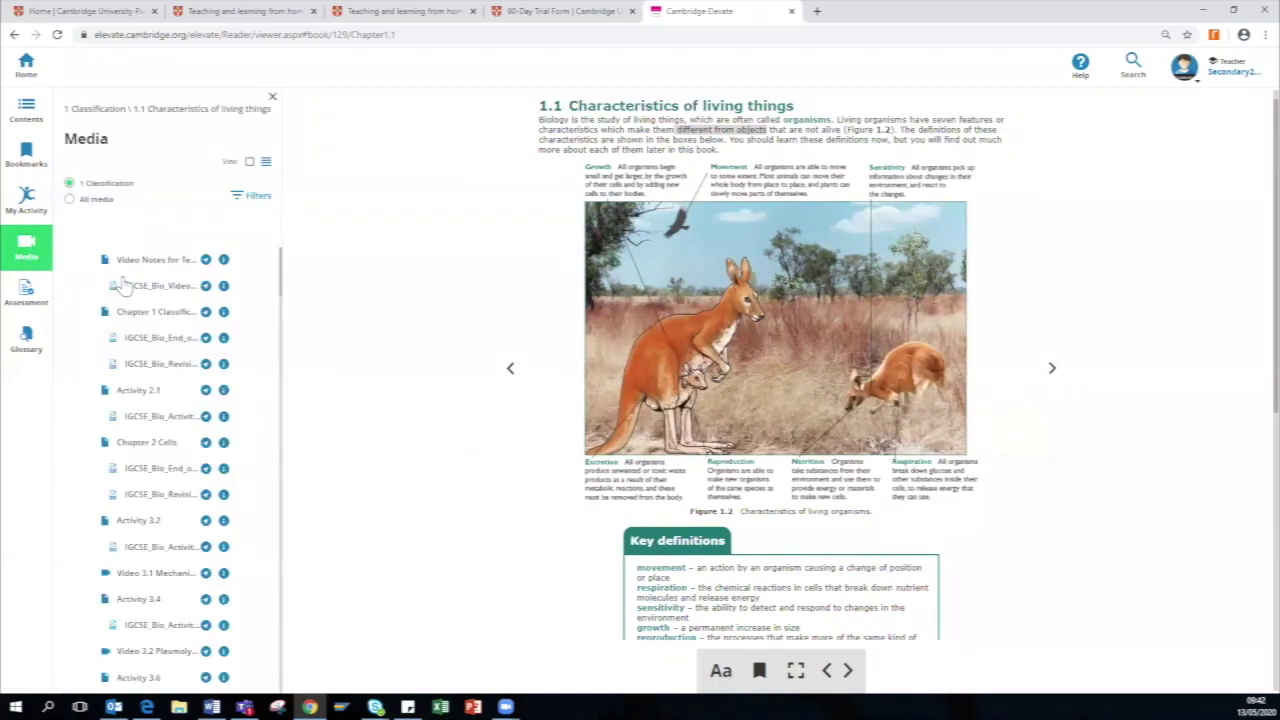
scroll(165, 358, "down", 1)
scroll(167, 358, "up", 1)
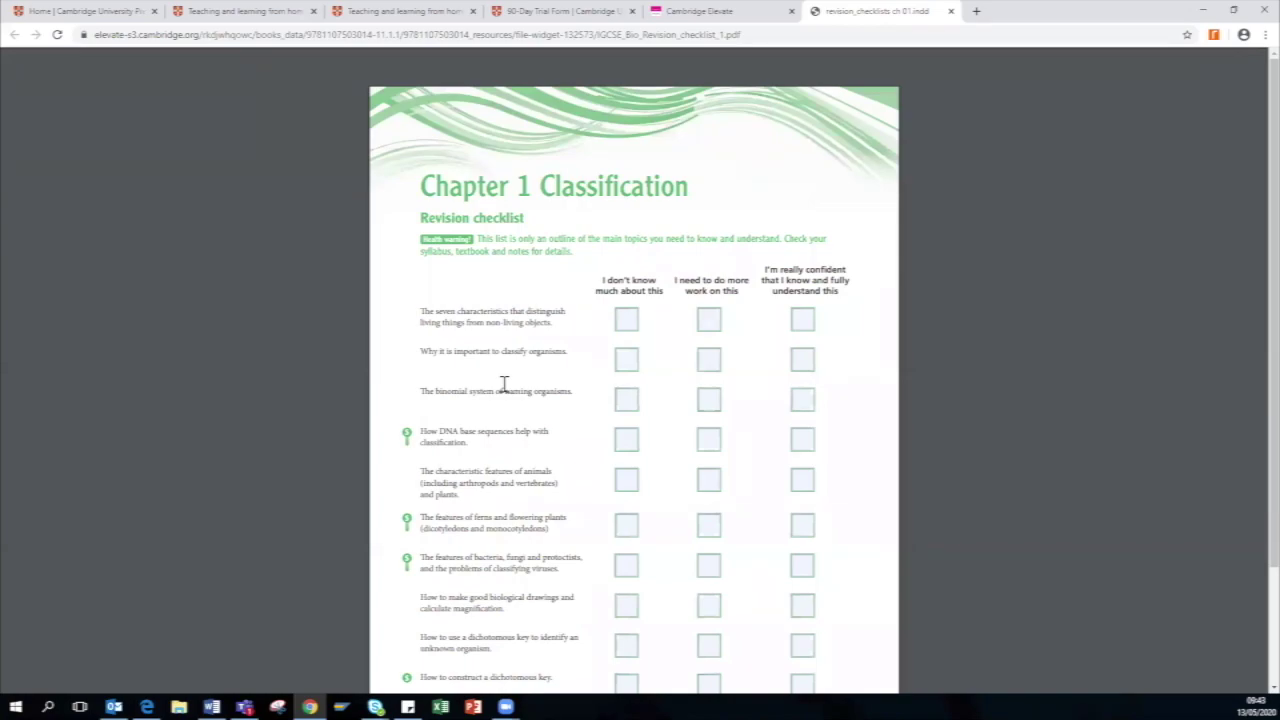
Close the revision checklist PDF tab and dismiss the Chapter 1 Classification file list
left_click(951, 11)
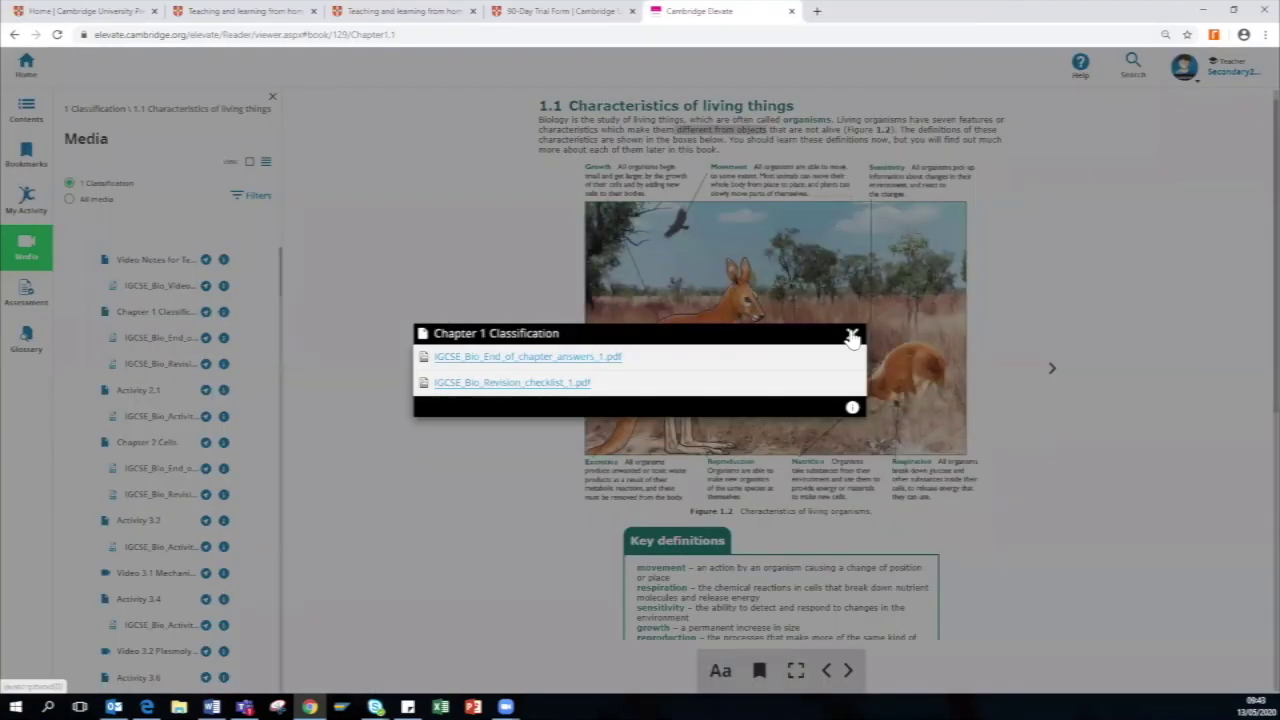
left_click(160, 416)
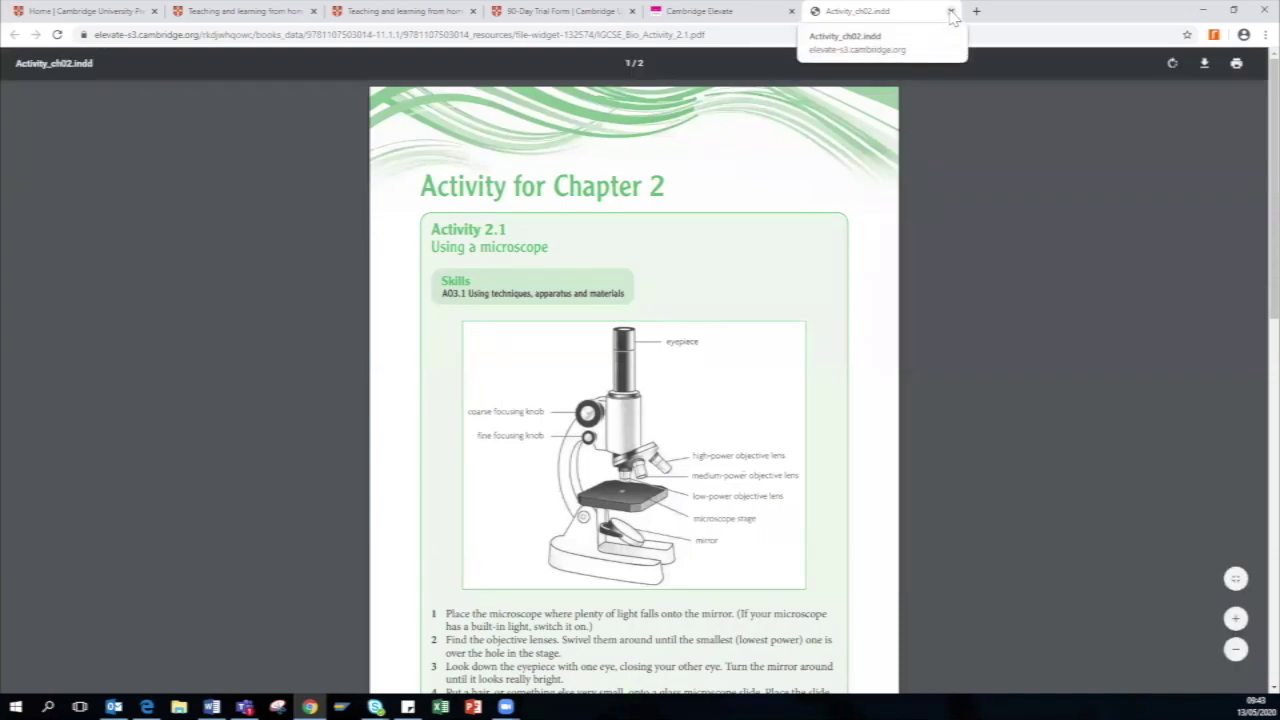
Close the Activity 2.1 worksheet and its file list, then show the Chapter 2 Cells files
left_click(715, 11)
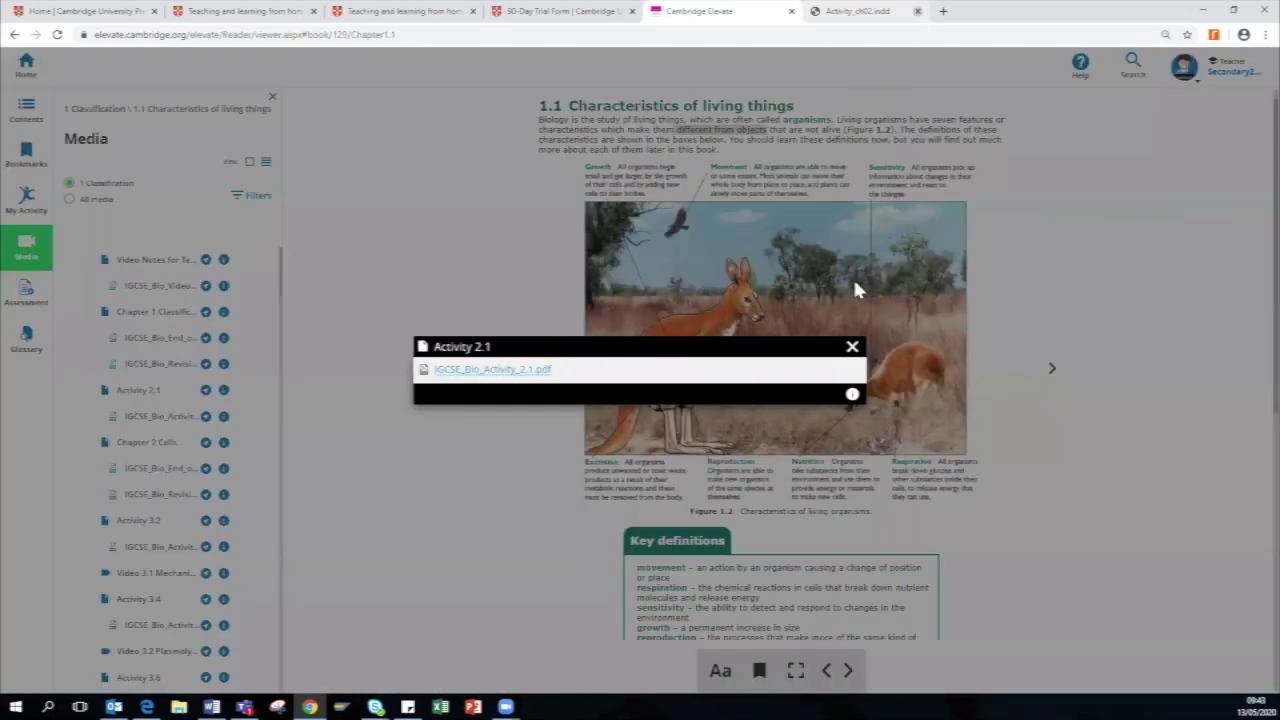
left_click(852, 346)
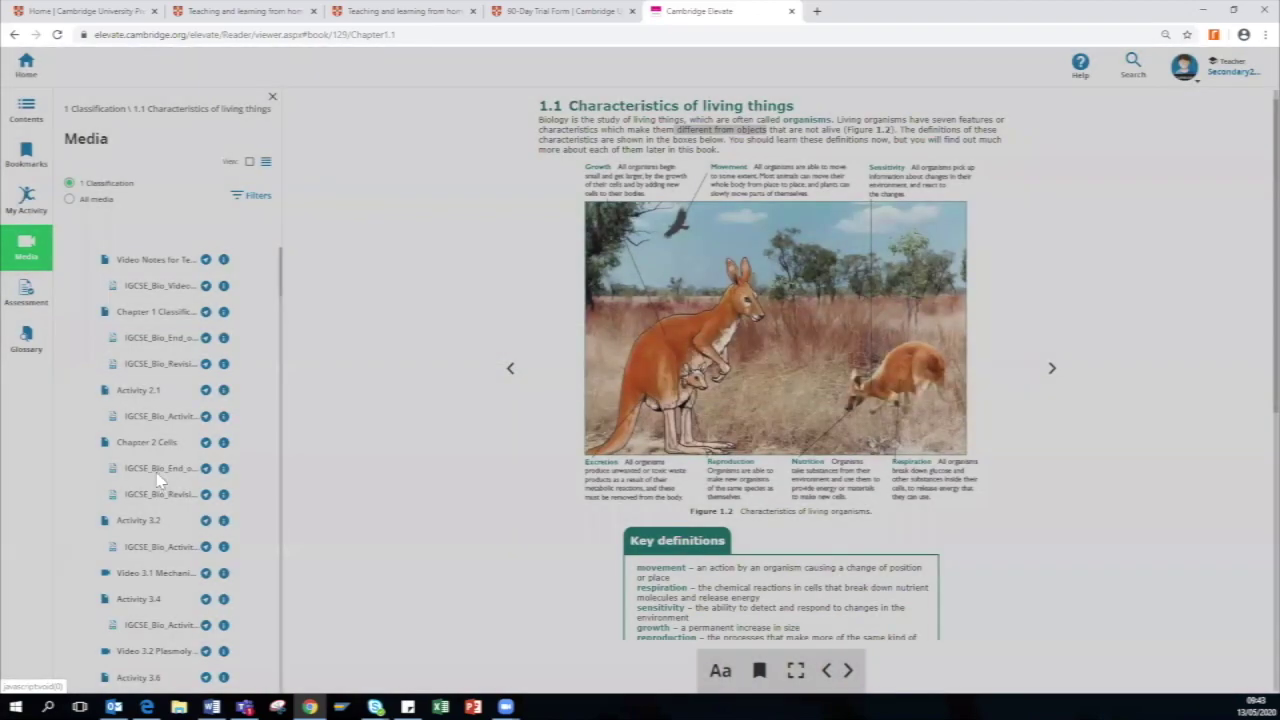
left_click(158, 480)
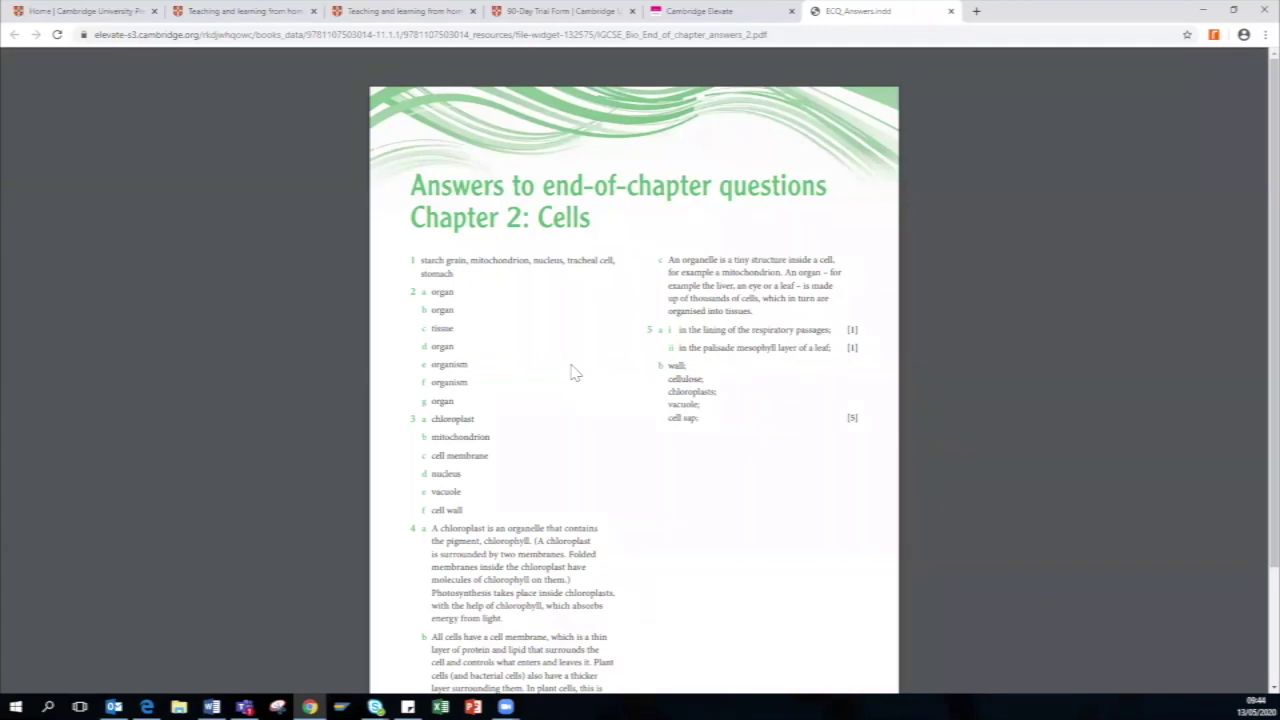
mouse_move(951, 11)
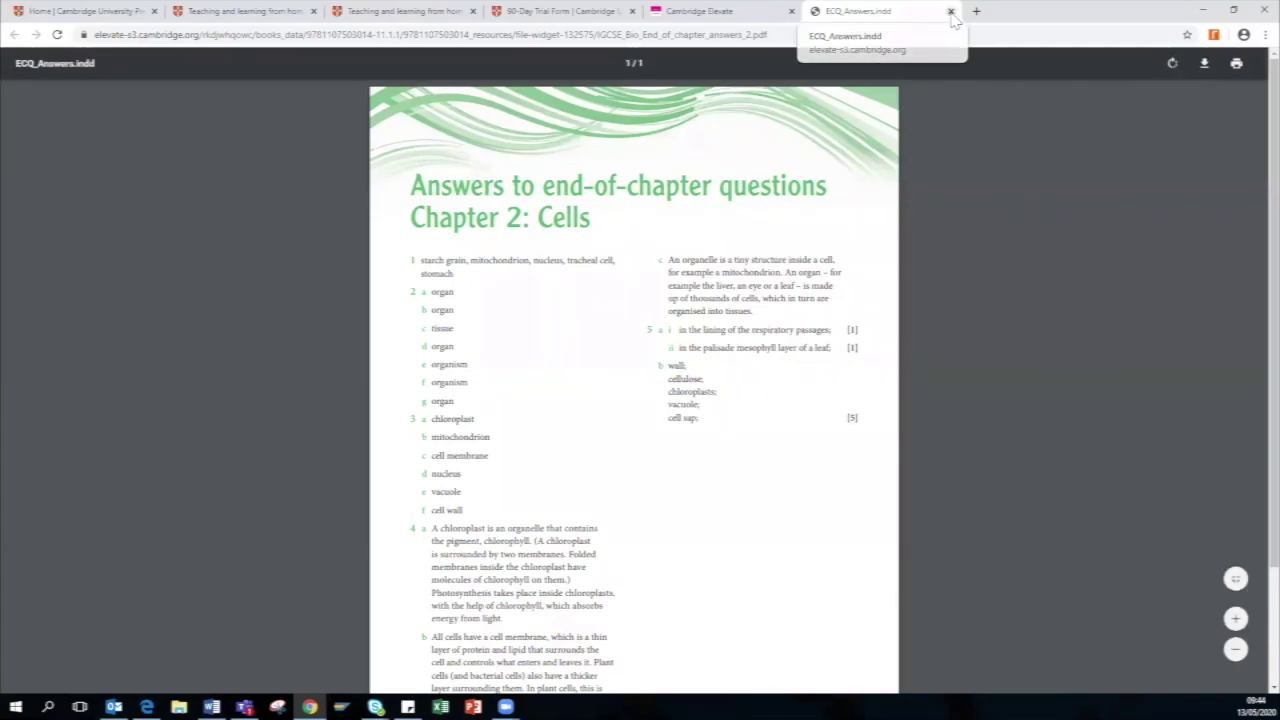
Close the Chapter 2 end-of-chapter answers PDF tab with Ctrl+W
key("ctrl+w")
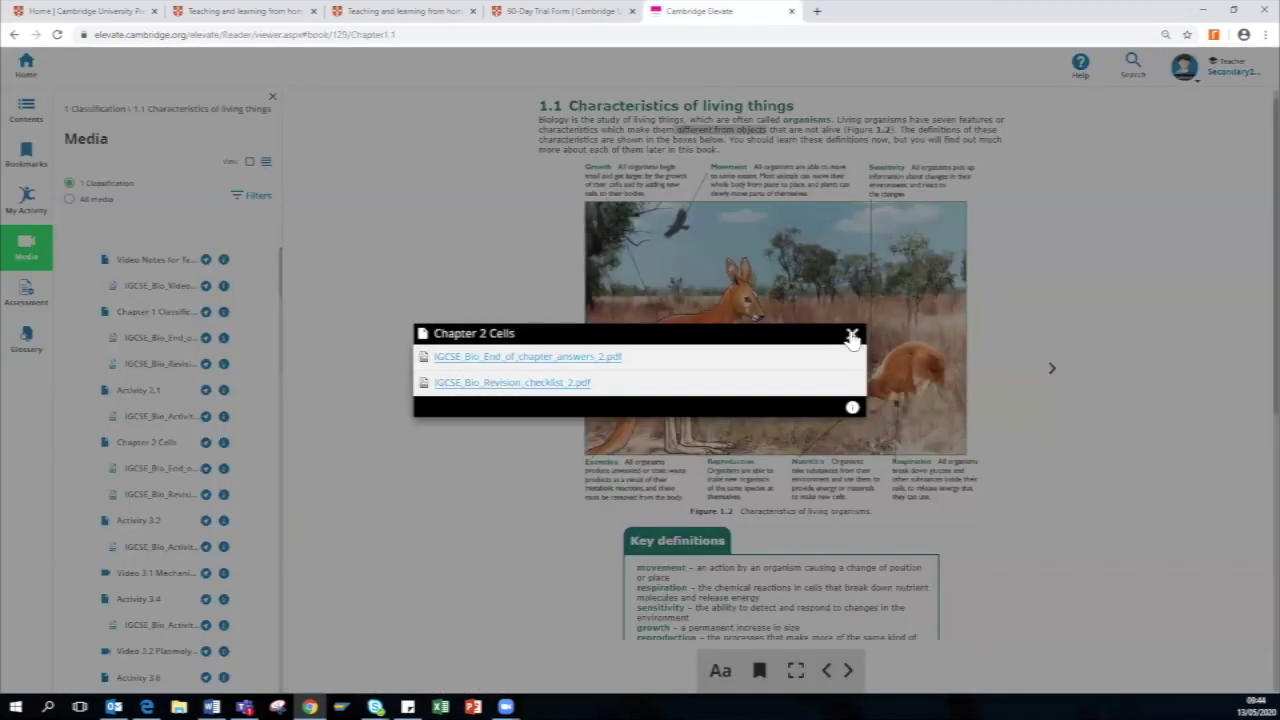
Dismiss the Chapter 2 Cells resources and open Video 5.1 Enzymes from the Media list
left_click(851, 336)
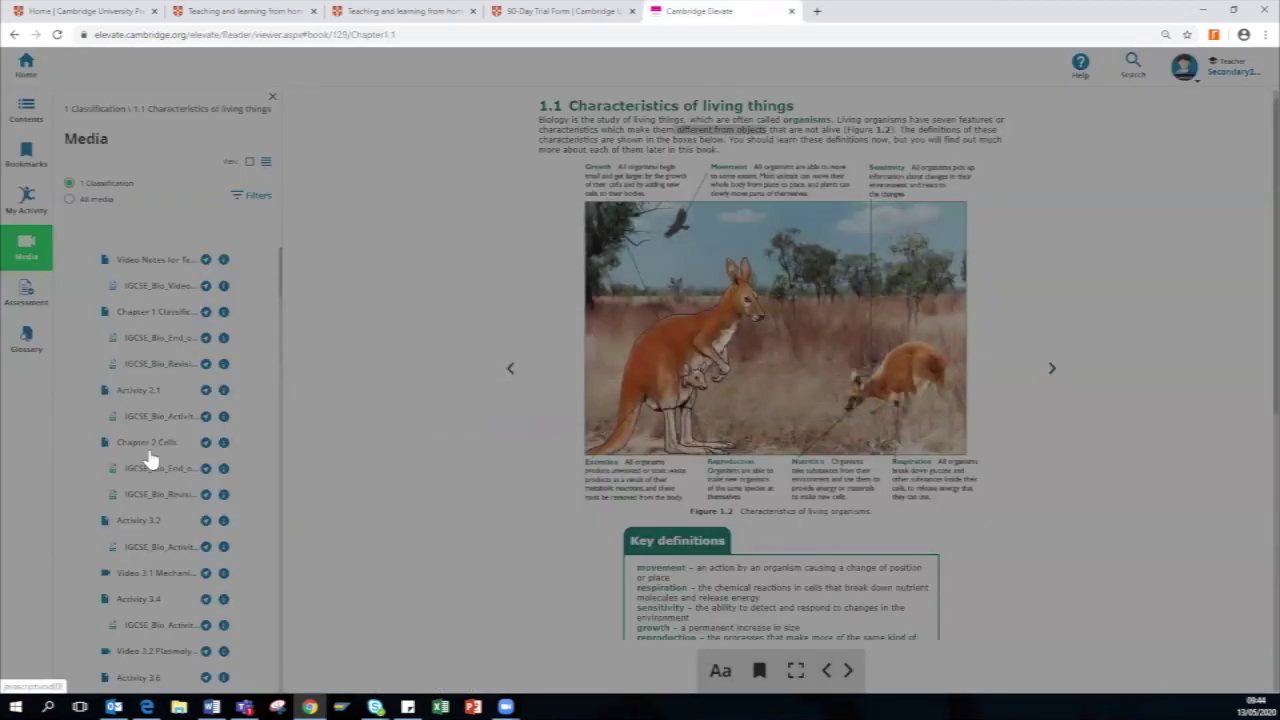
scroll(148, 452, "down", 2)
scroll(148, 452, "down", 2)
scroll(148, 452, "down", 1)
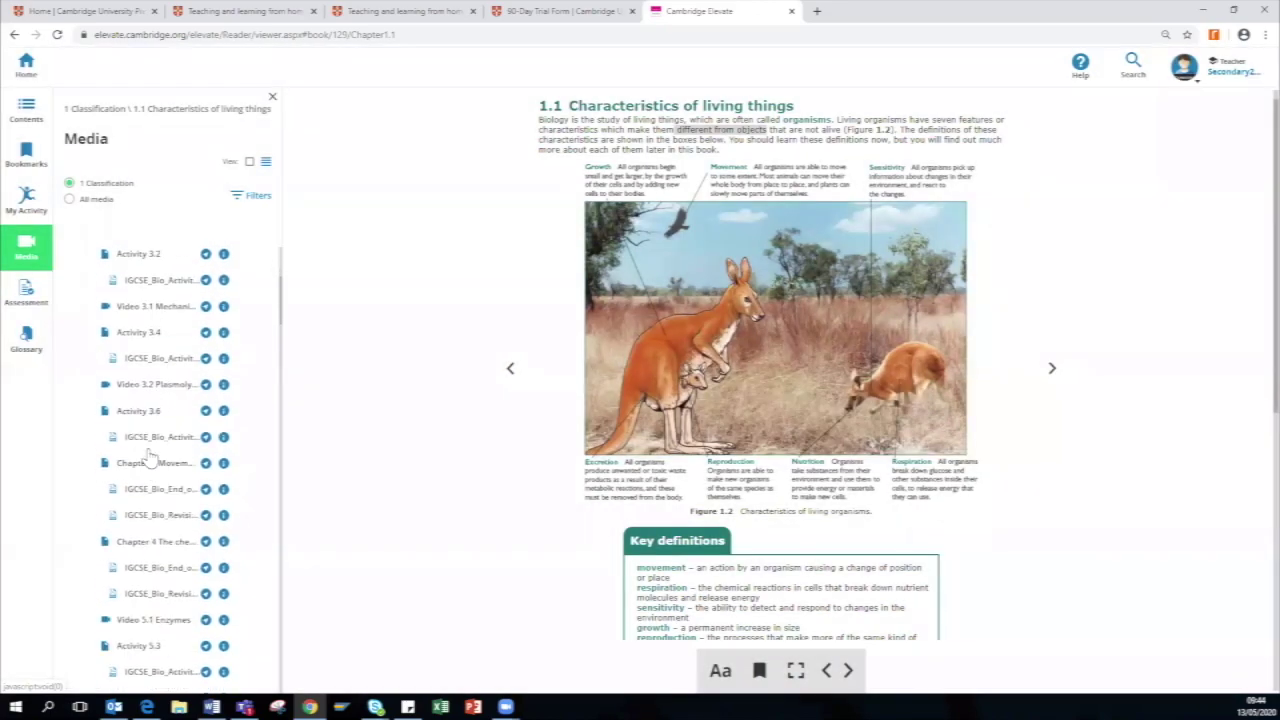
scroll(157, 558, "down", 1)
left_click(156, 553)
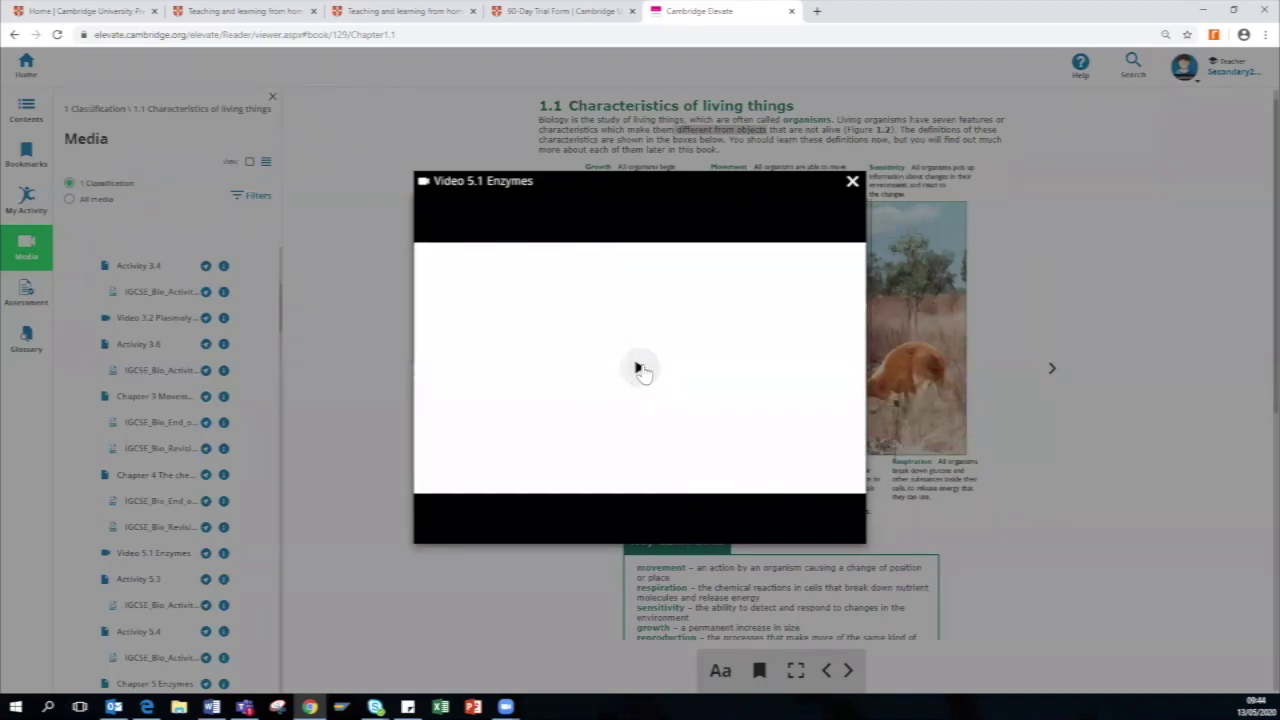
Play the start of the enzymes video, then pause and close it
left_click(567, 485)
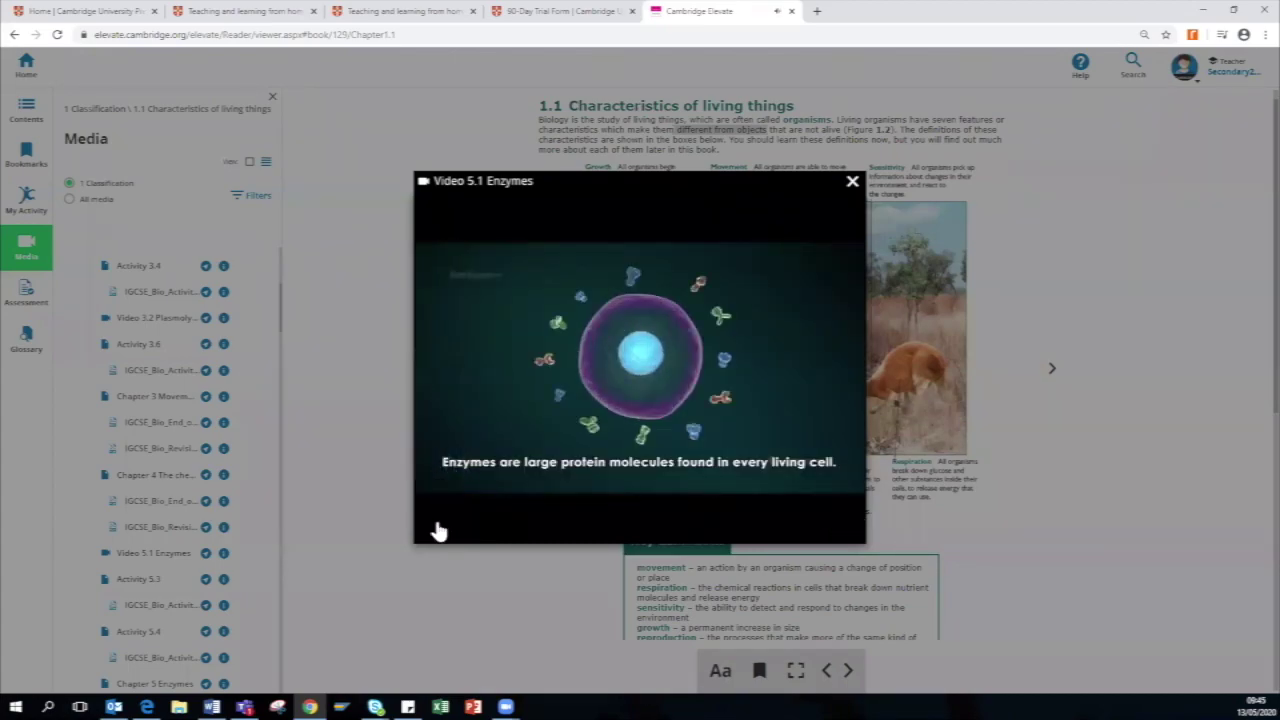
left_click(424, 532)
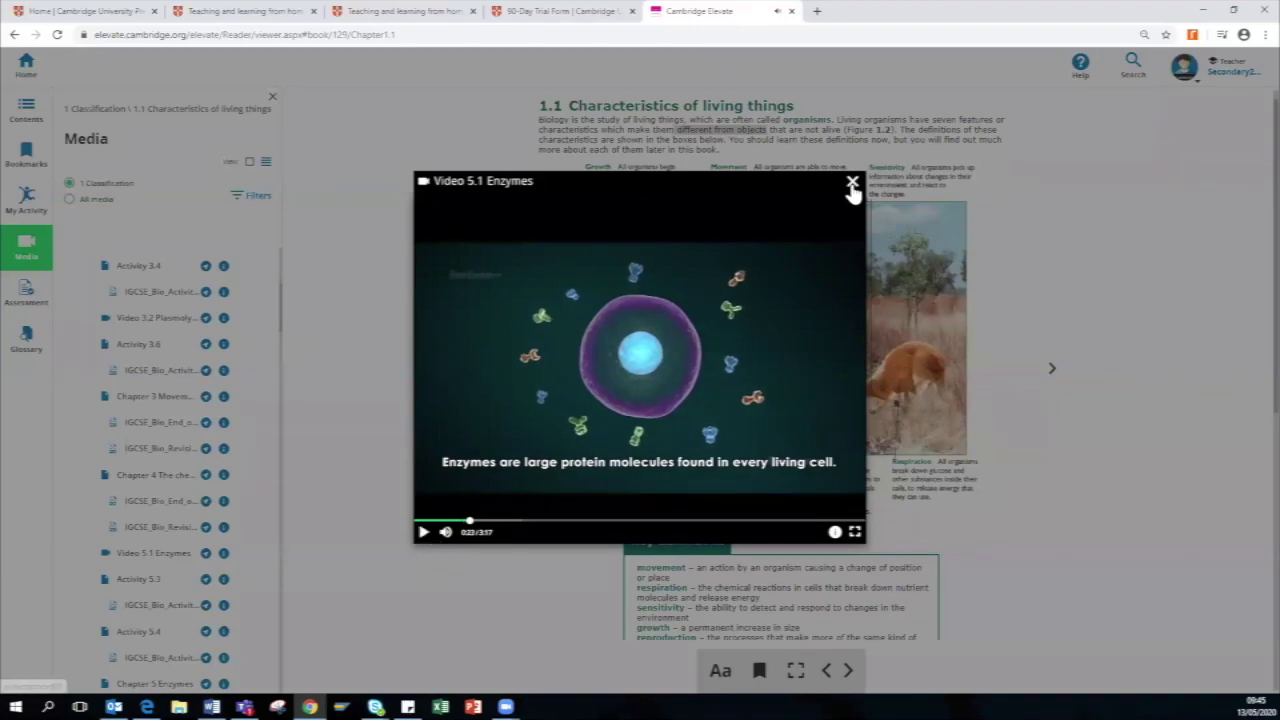
left_click(852, 183)
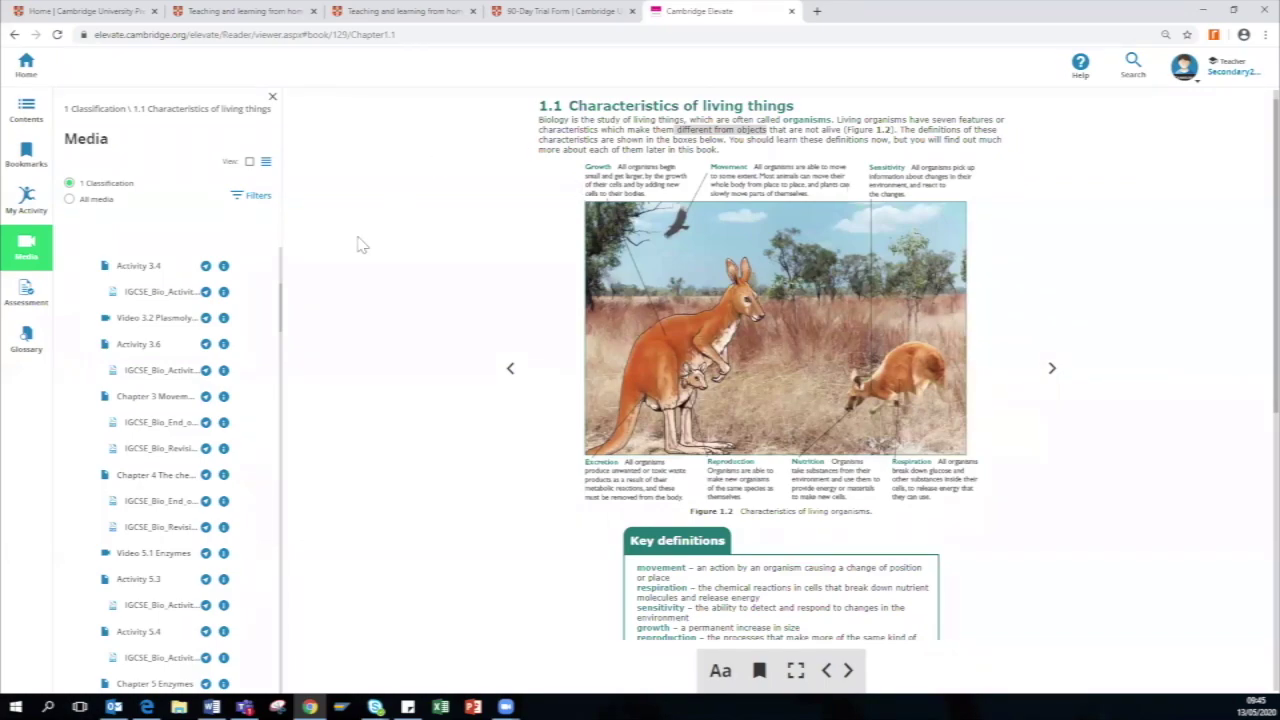
left_click_drag(283, 306, 276, 660)
scroll(190, 458, "down", 1)
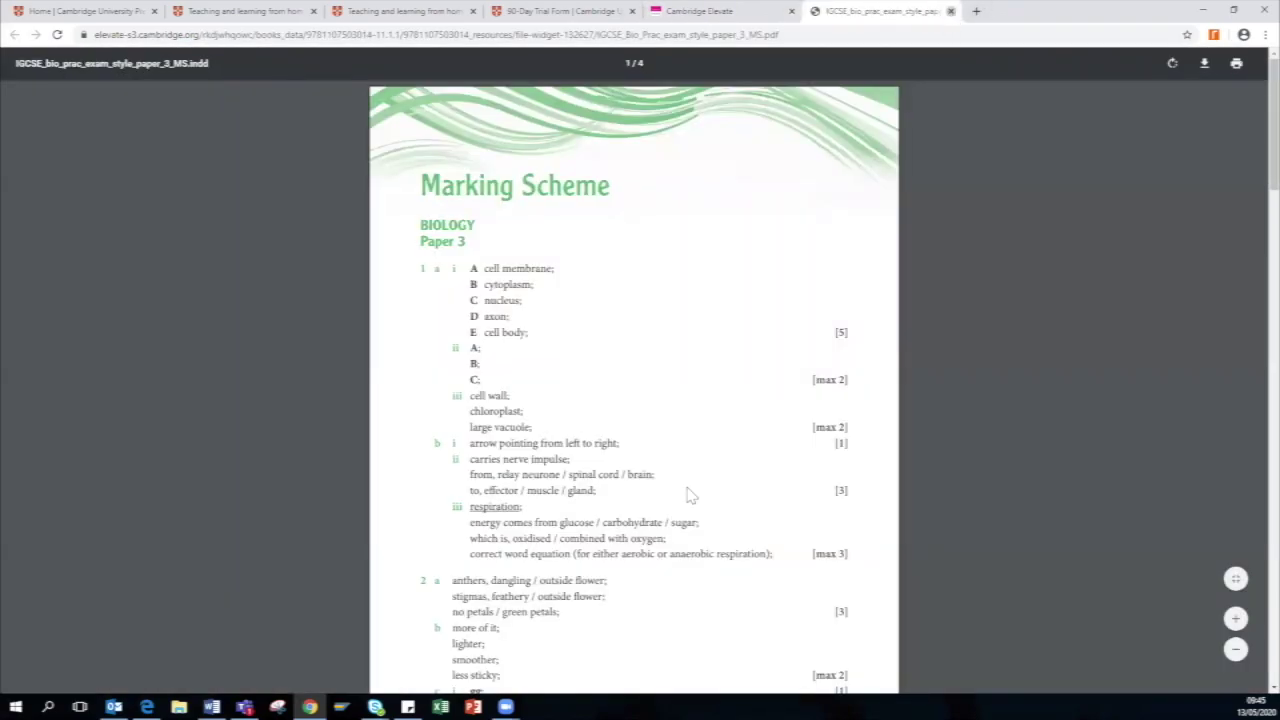
key("ctrl+w")
left_click(850, 334)
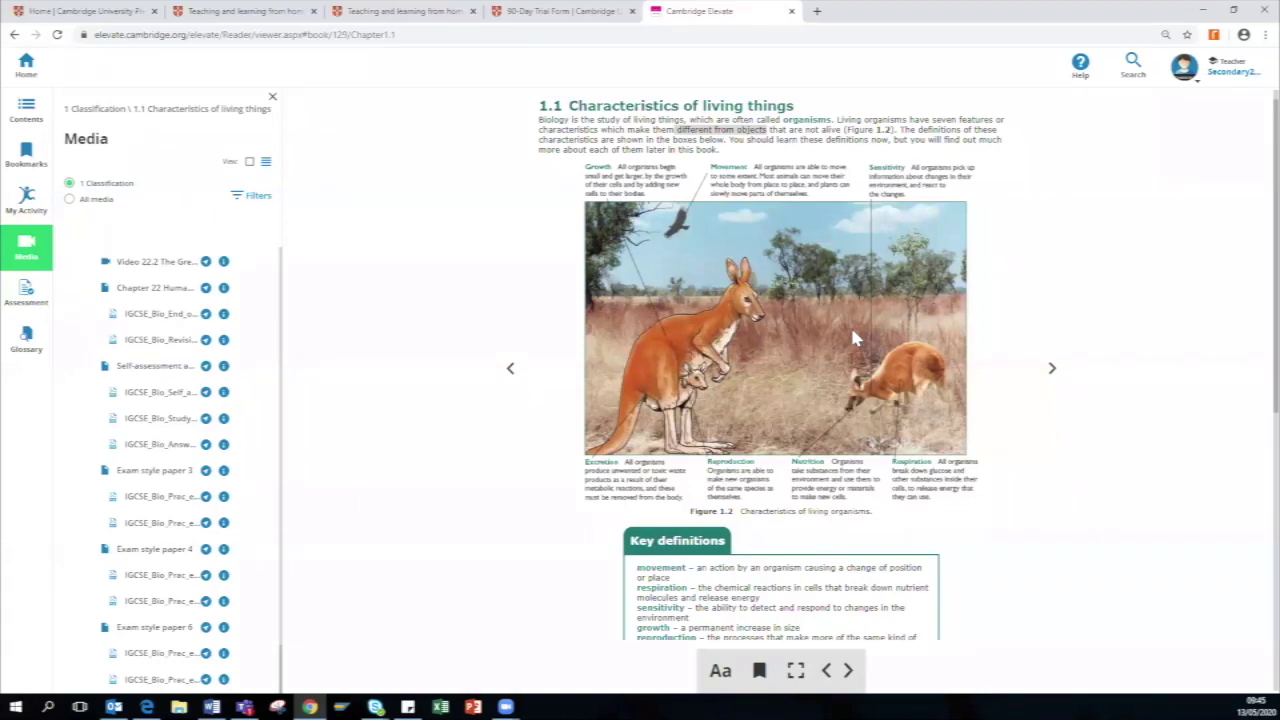
List assessments, expand 3 Movement in and out of cells to 3.3 Active transport, reach question 2
left_click(29, 296)
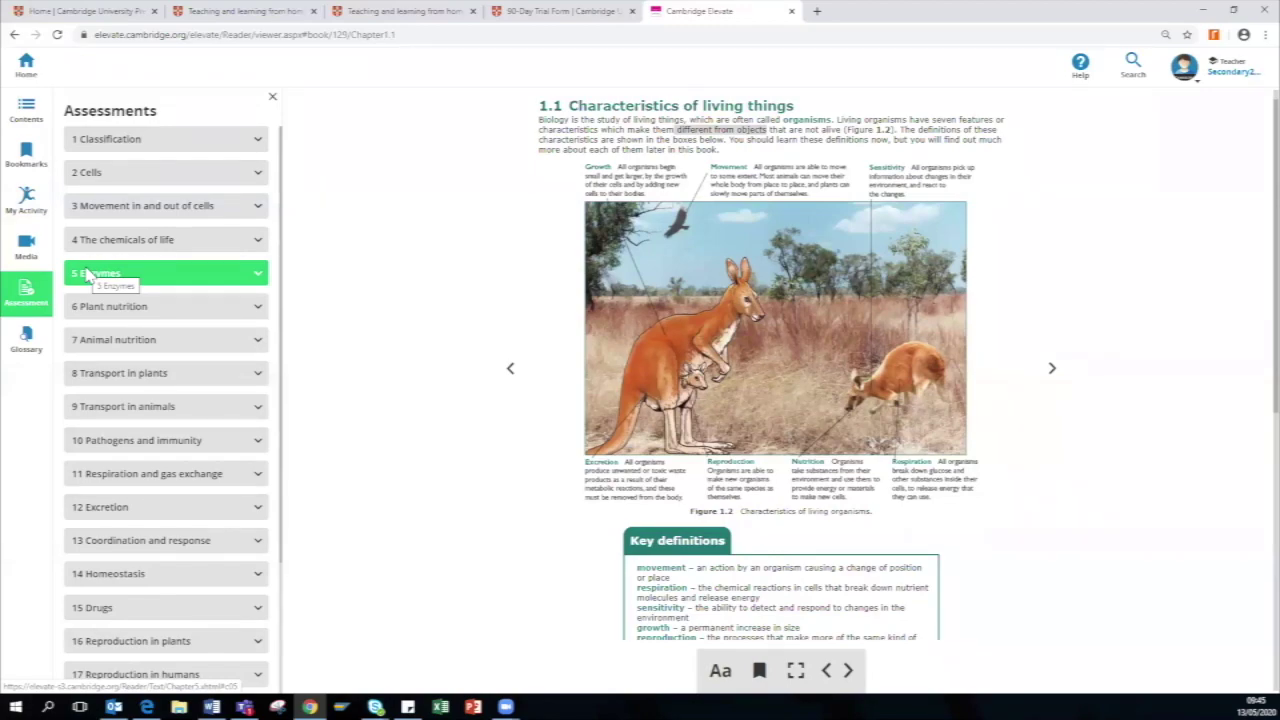
left_click(127, 207)
left_click(140, 245)
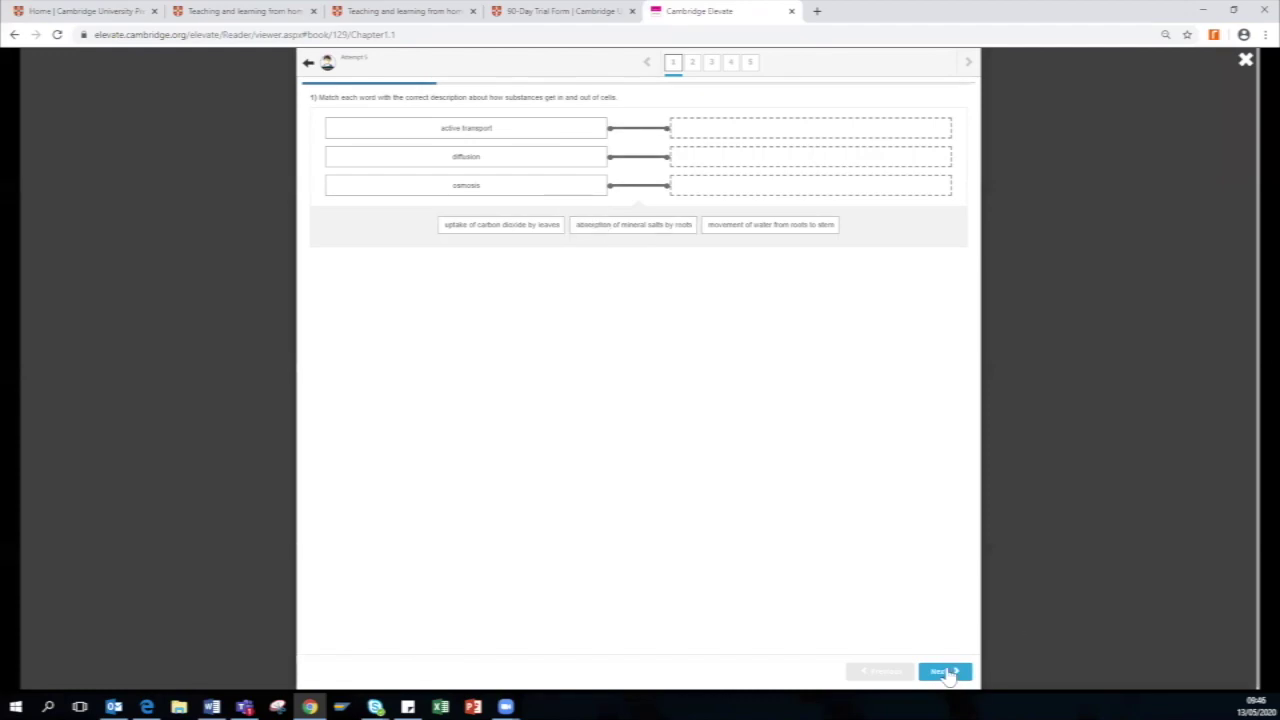
left_click(946, 674)
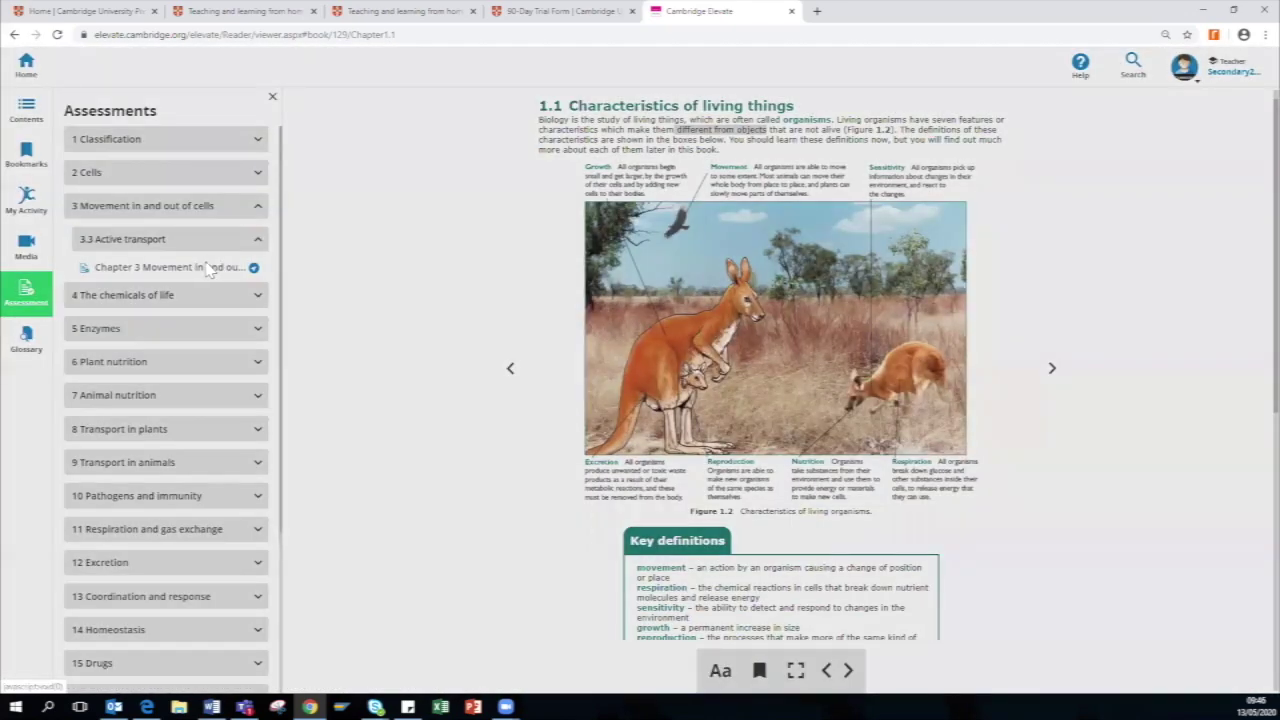
left_click(207, 268)
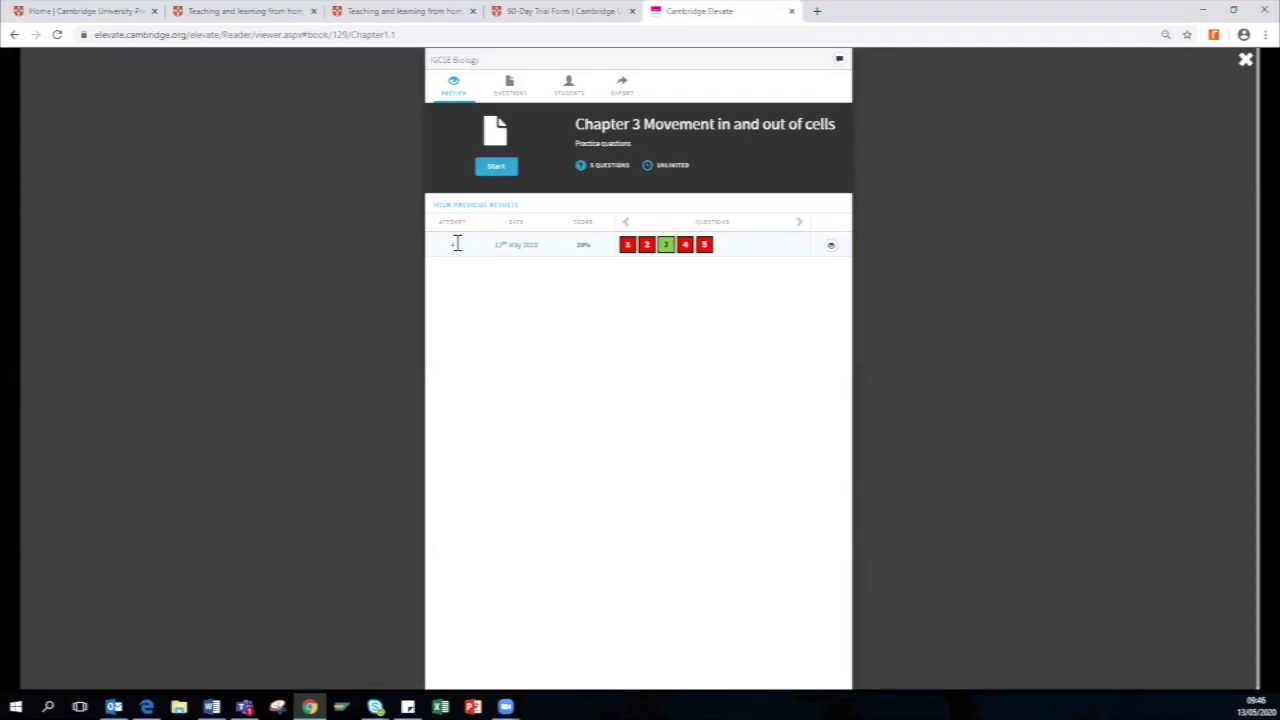
left_click(628, 246)
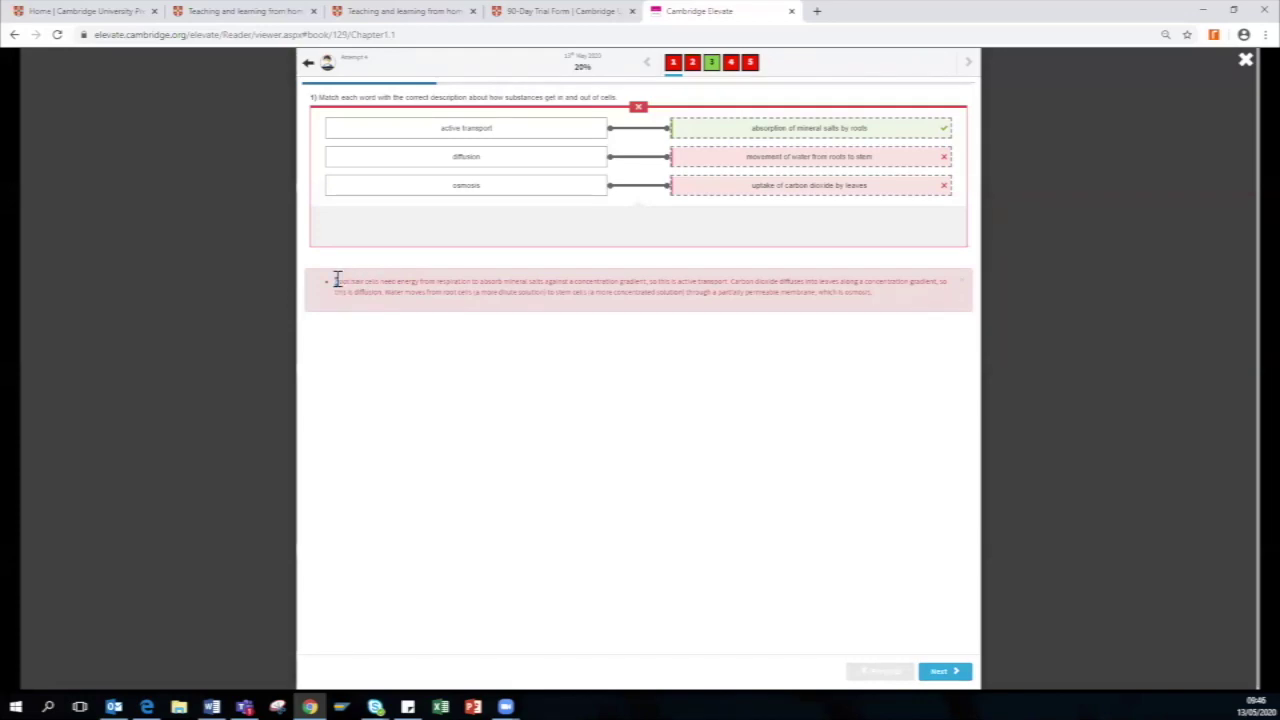
left_click(337, 280)
left_click(886, 302, "shift")
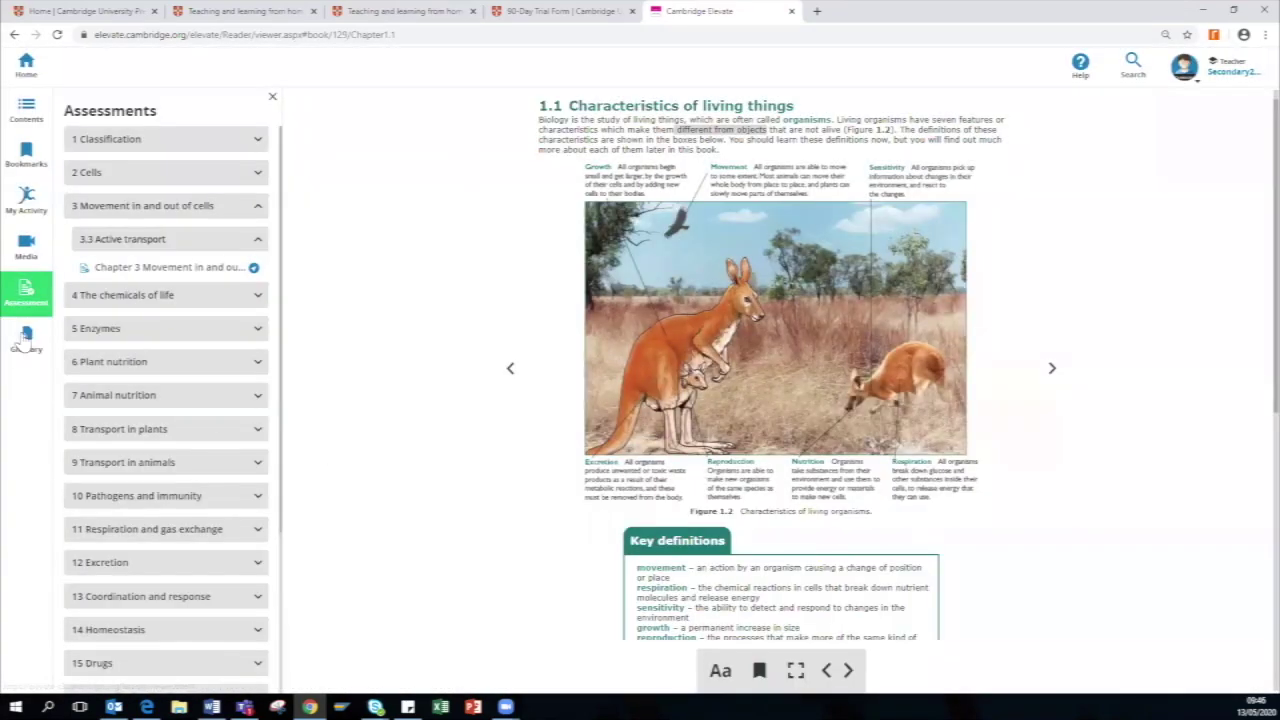
Open the glossary and browse the A terms from absorption down to amino acids
left_click(28, 340)
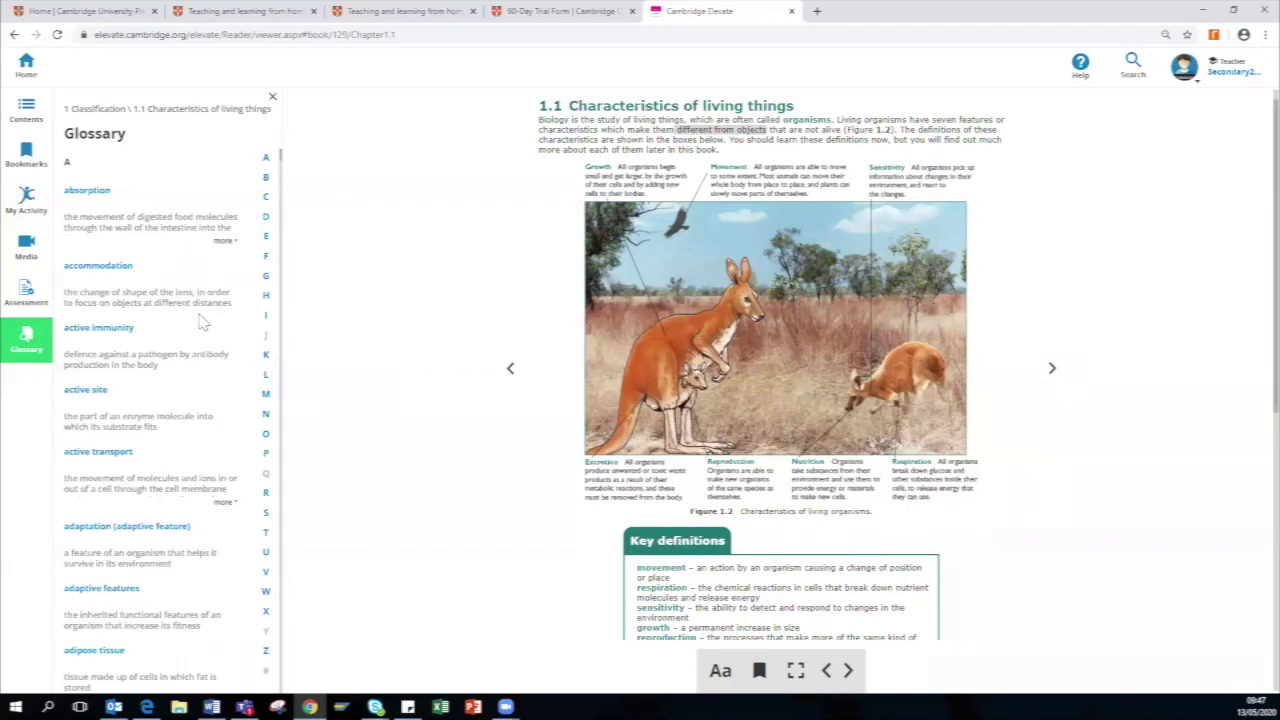
scroll(187, 318, "down", 1)
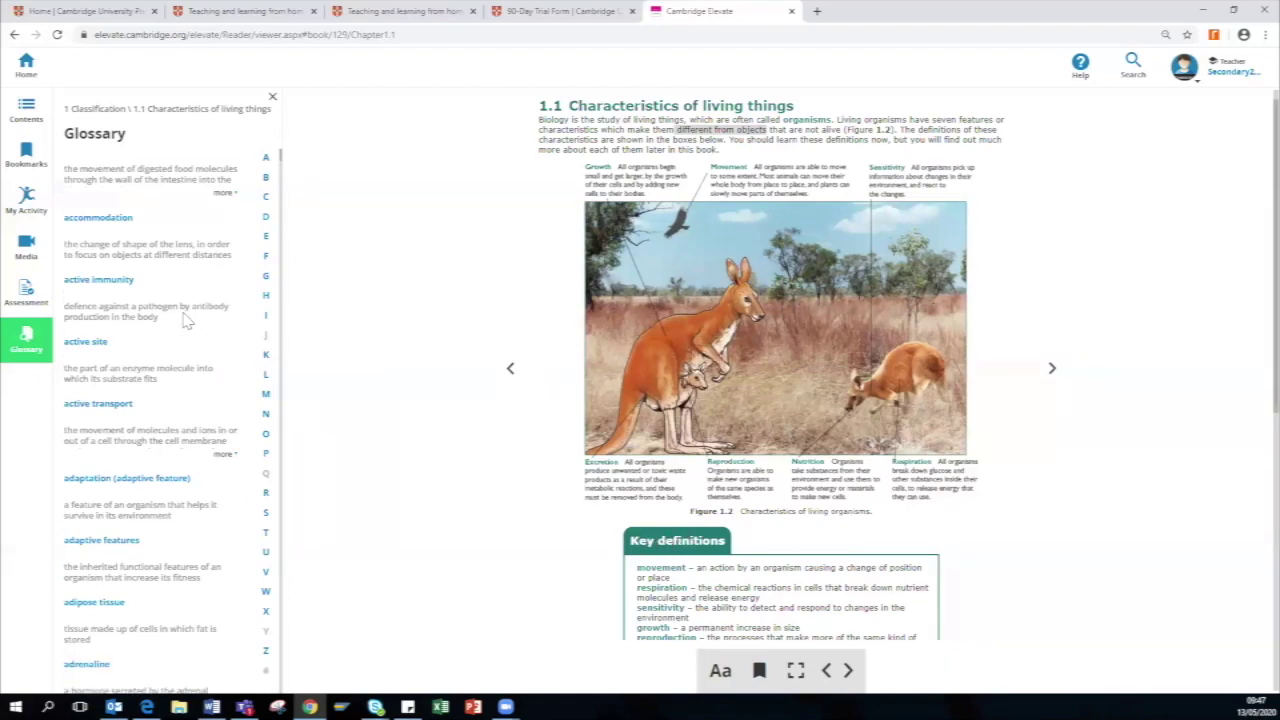
scroll(187, 318, "down", 1)
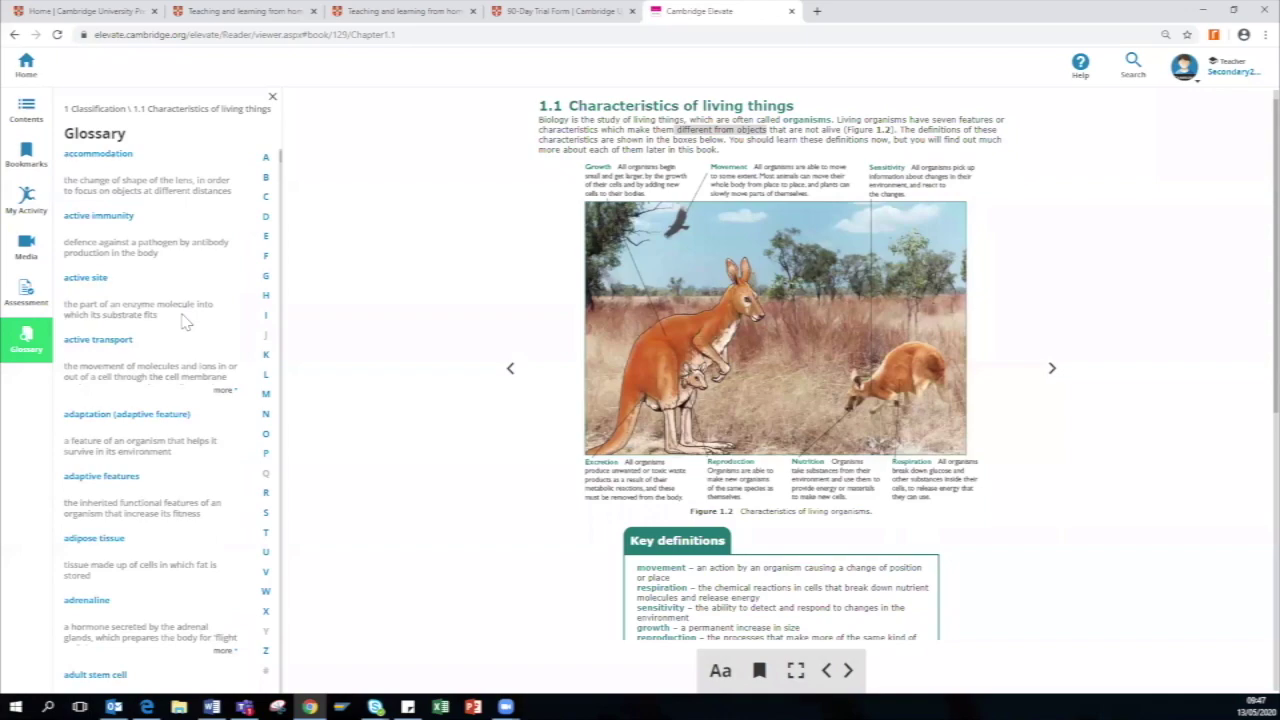
scroll(185, 321, "down", 2)
scroll(178, 328, "down", 1)
scroll(178, 326, "down", 1)
scroll(178, 328, "down", 1)
scroll(178, 328, "down", 1)
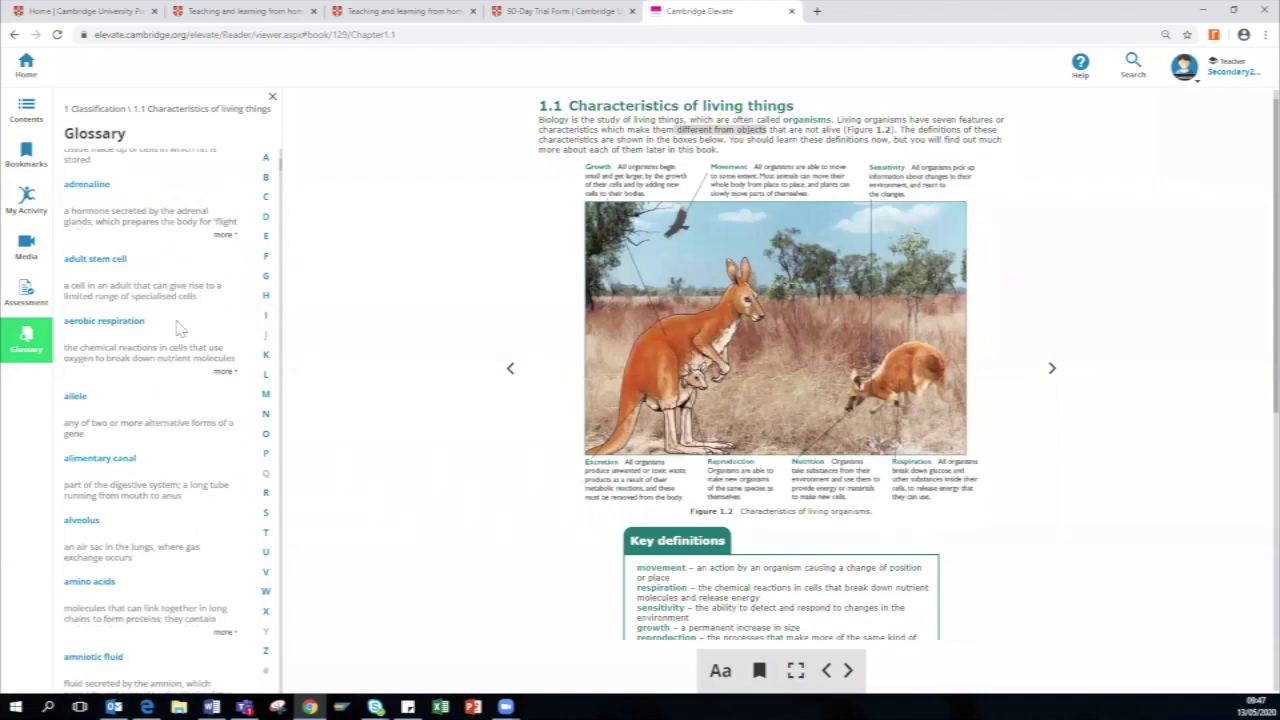